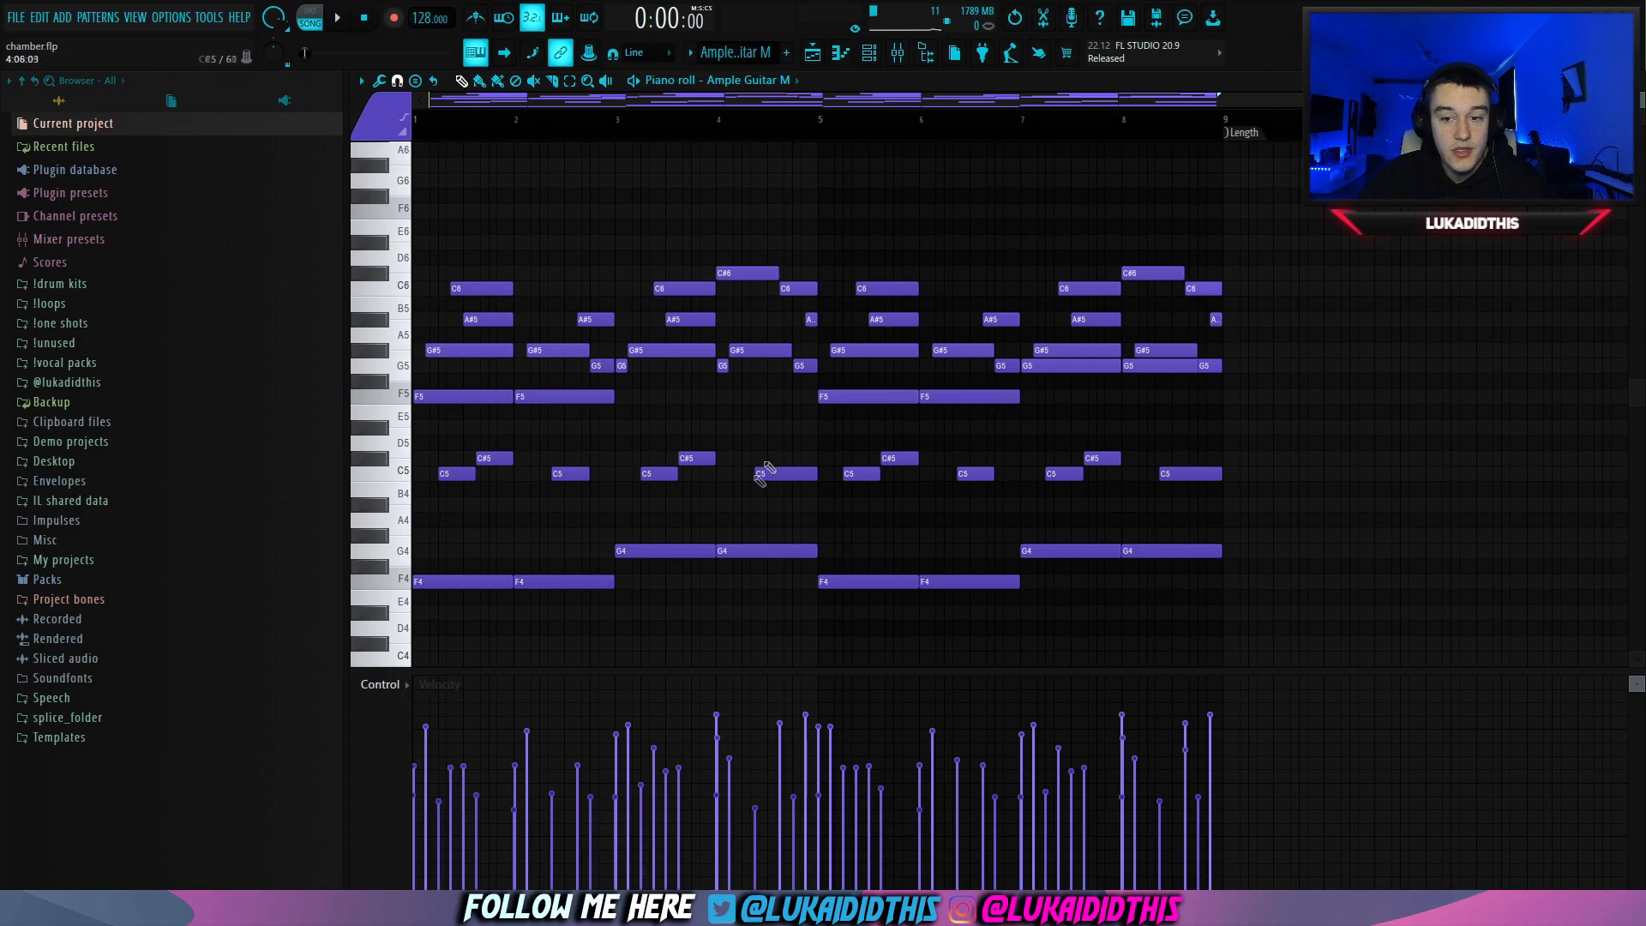
# Step: Play back the Ample Guitar M melody and examine its full note range in the piano roll
pyautogui.press('space')
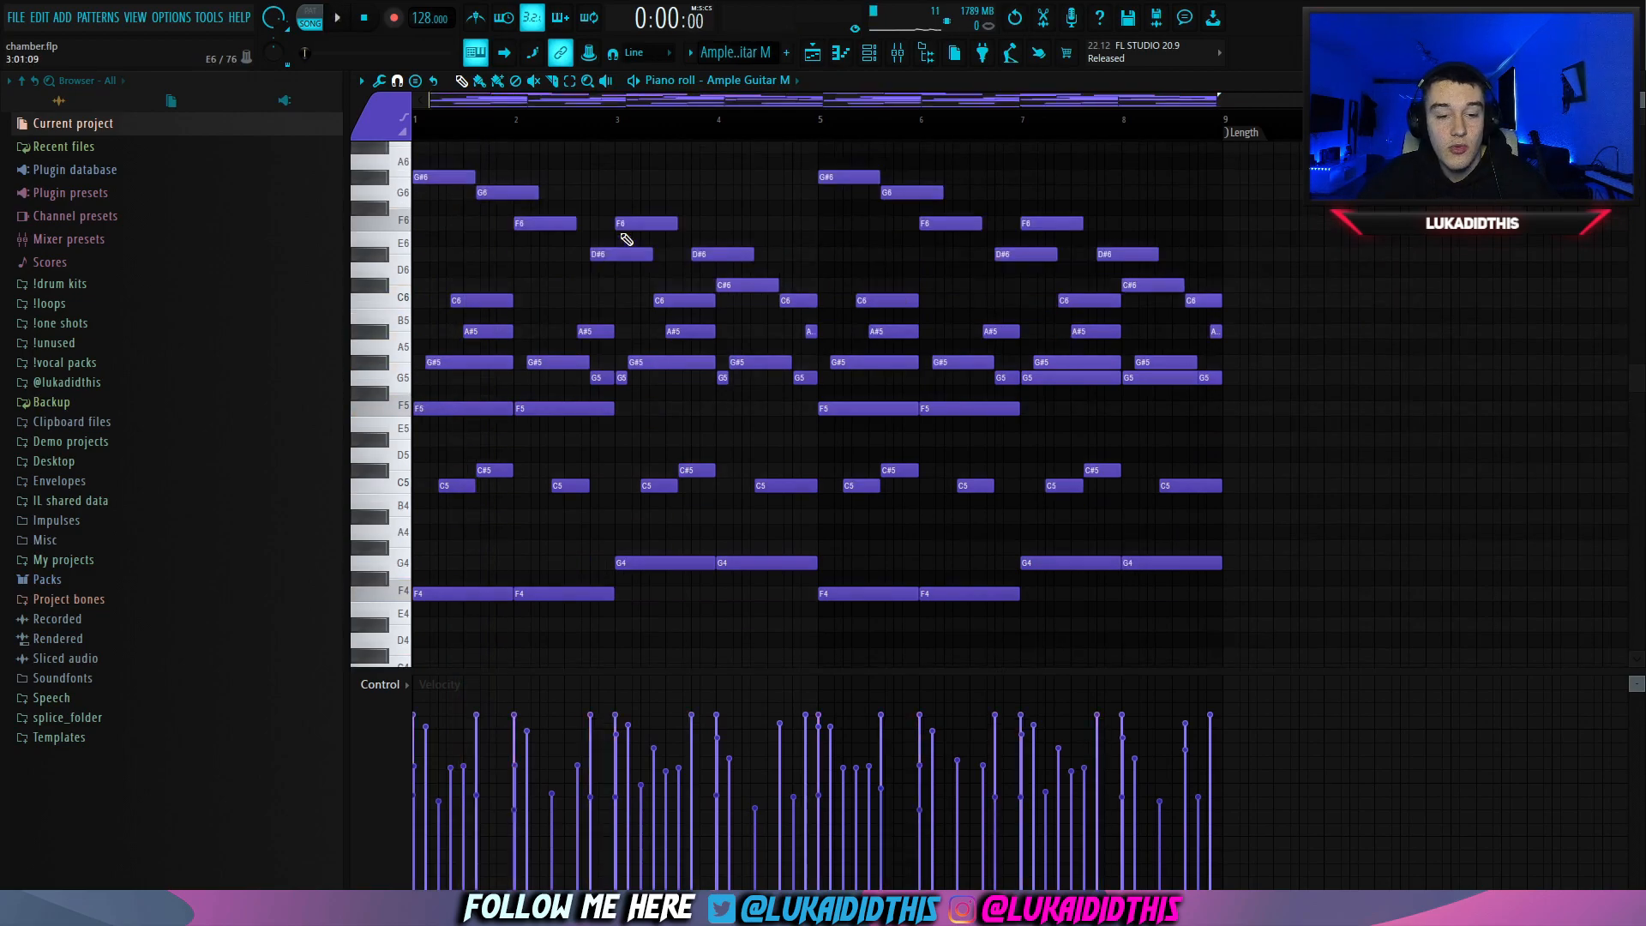
pyautogui.scroll(2, 626, 239)
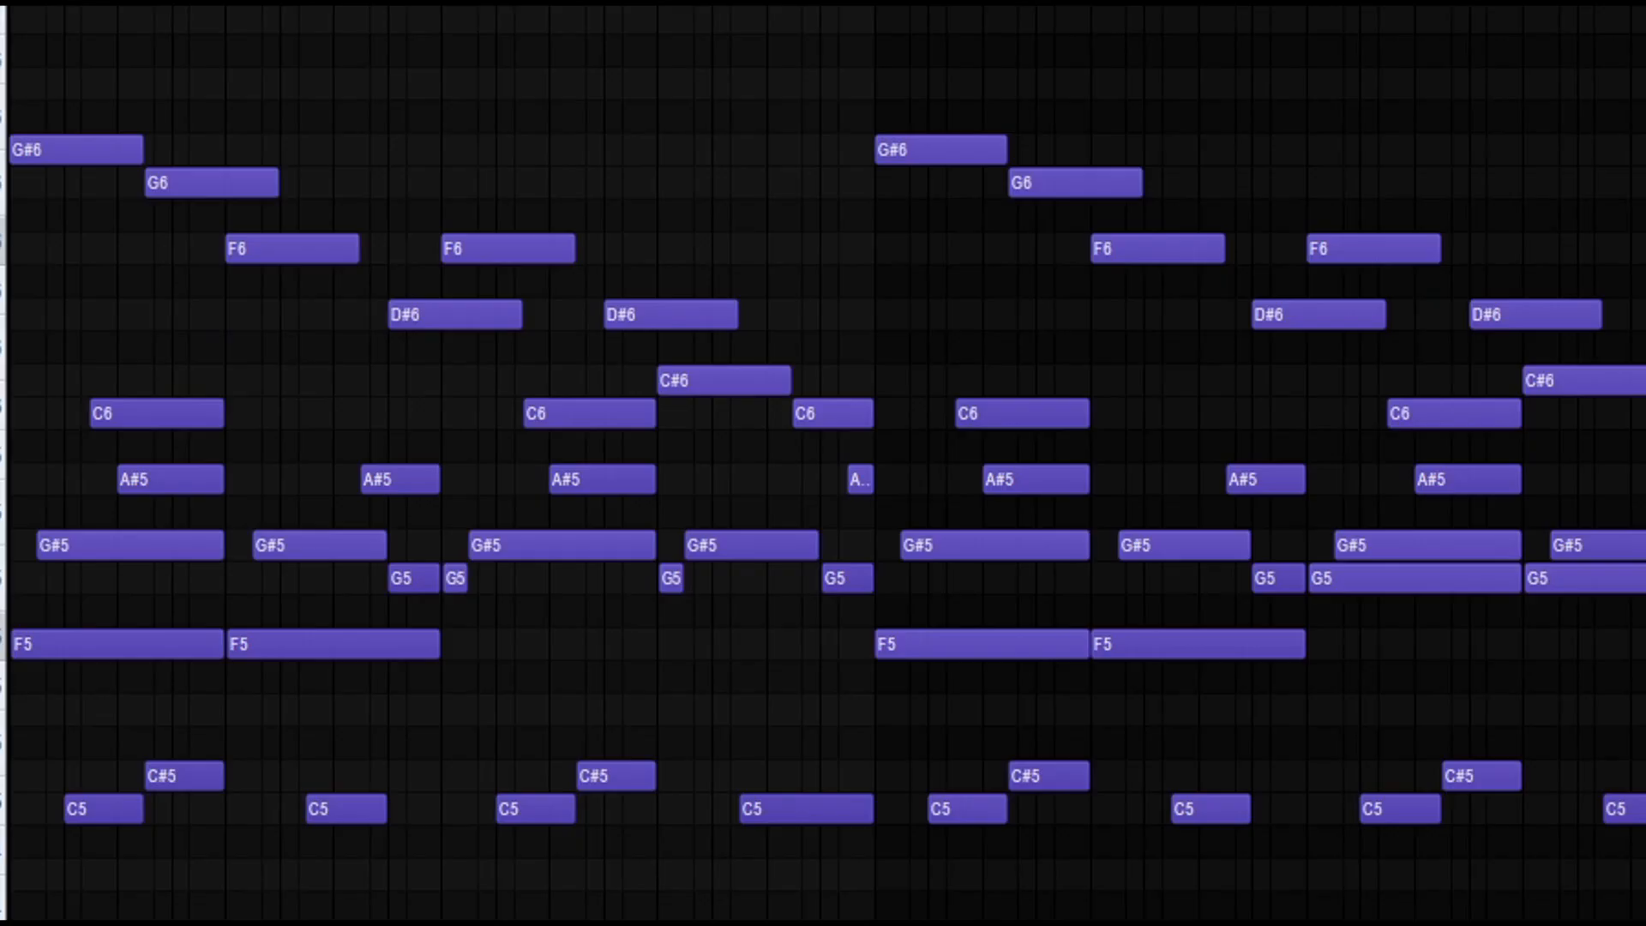
pyautogui.press('space')
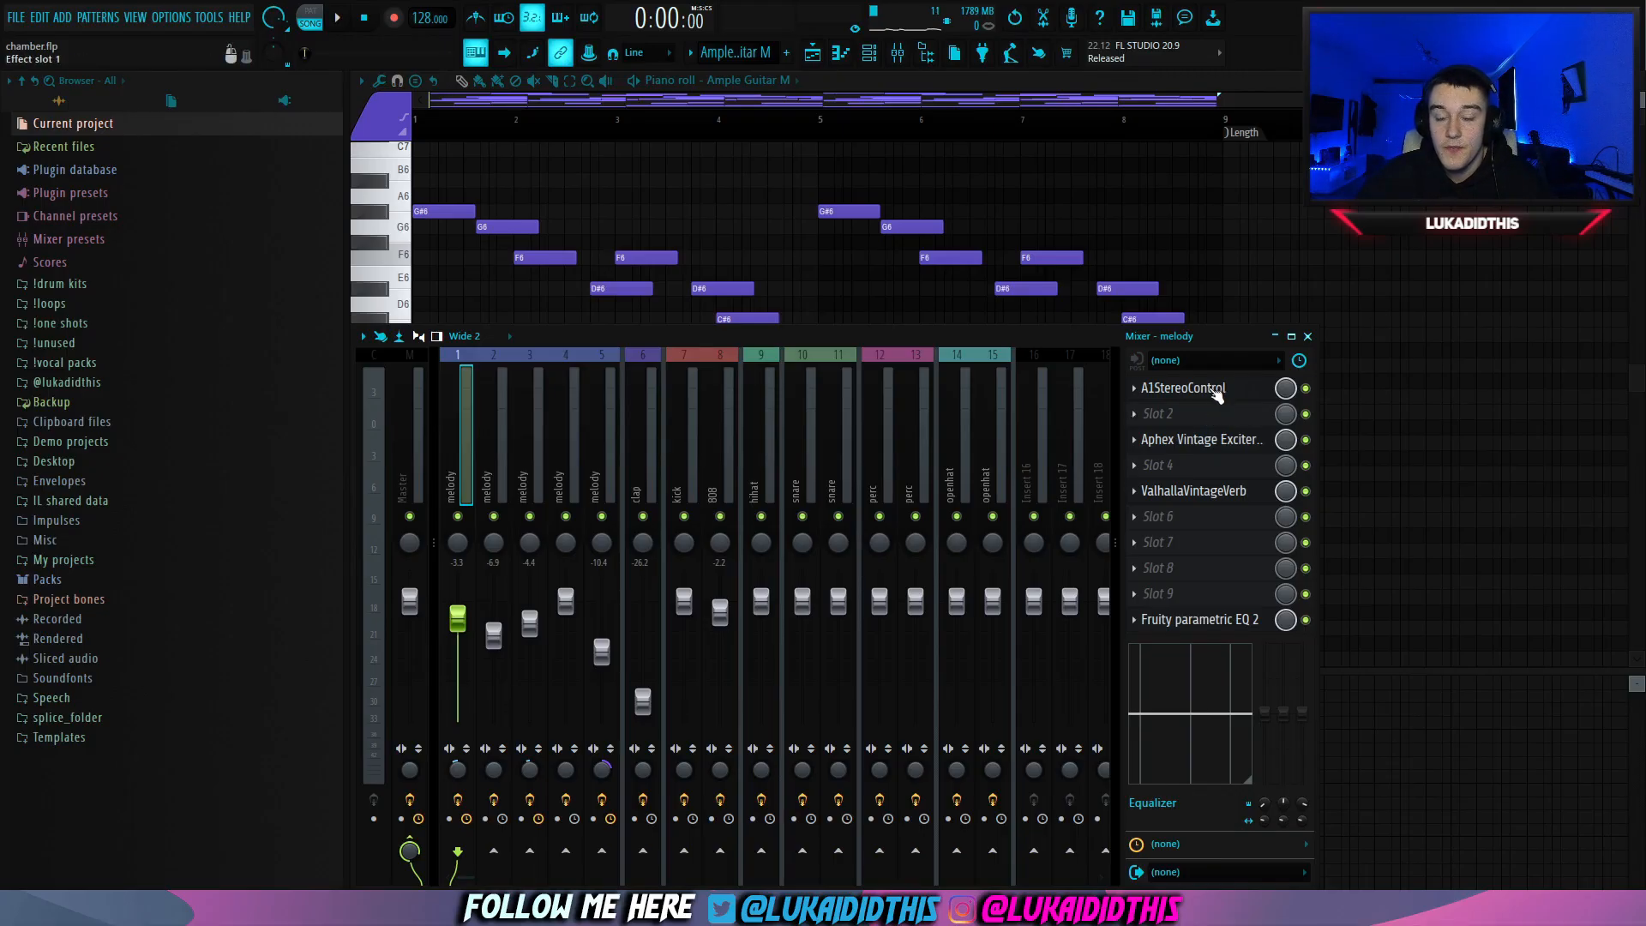
# Step: Review the A1StereoControl, Aphex Vintage Exciter, ValhallaVintageVerb and Fruity parametric EQ 2 settings on the first melody mixer track
pyautogui.click(1219, 389)
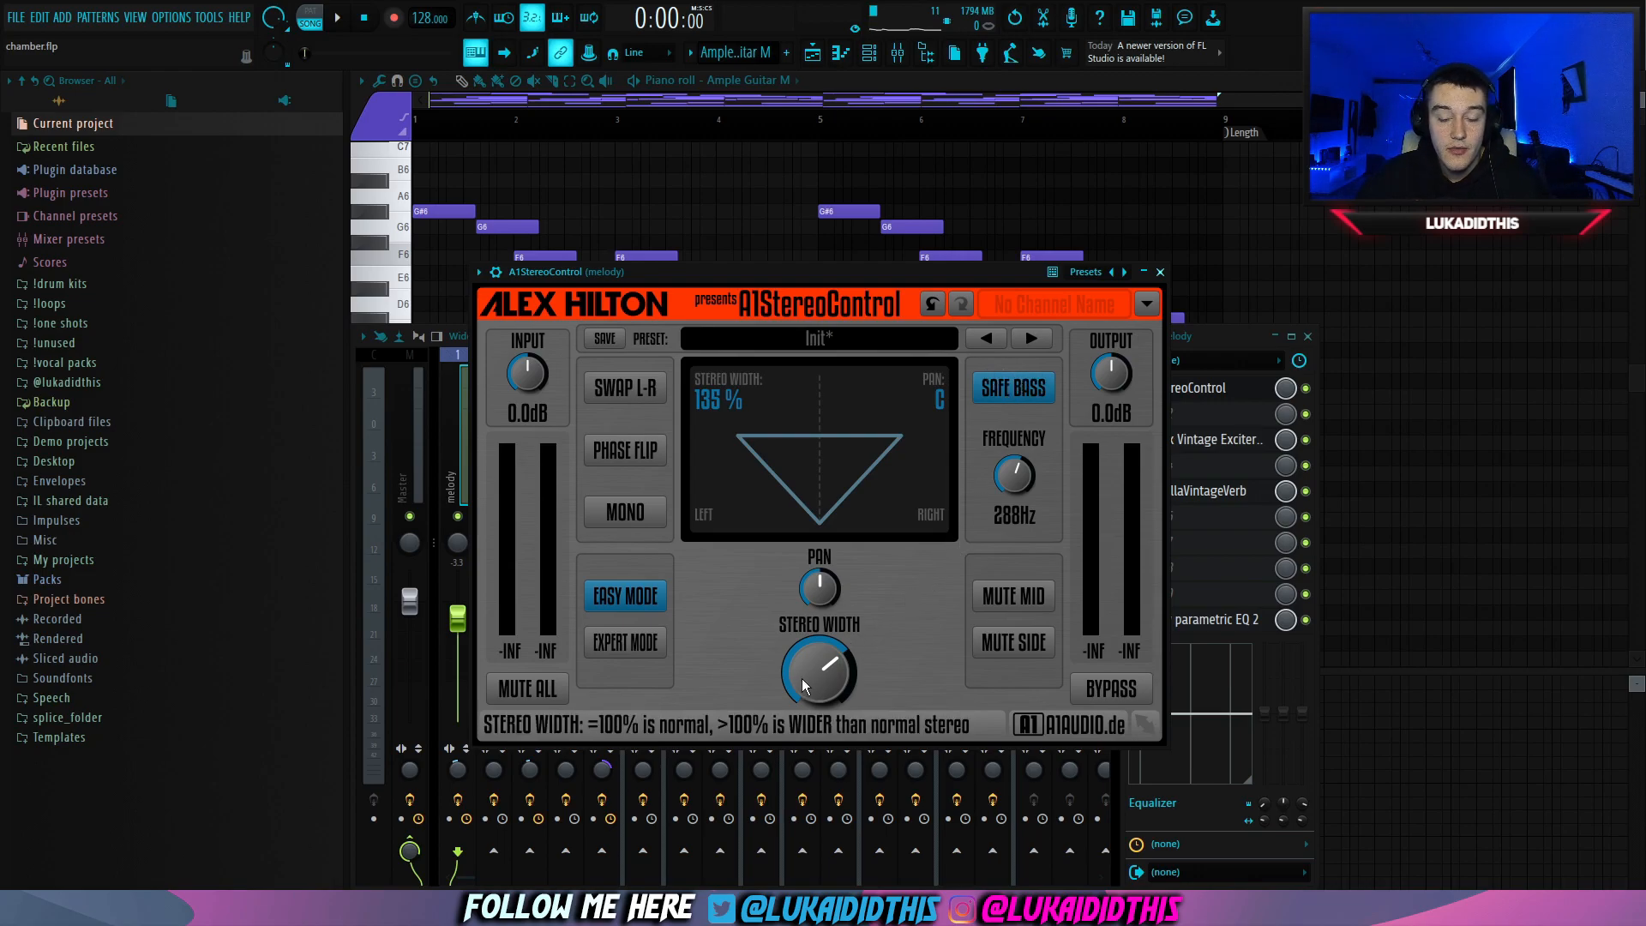
pyautogui.click(1204, 439)
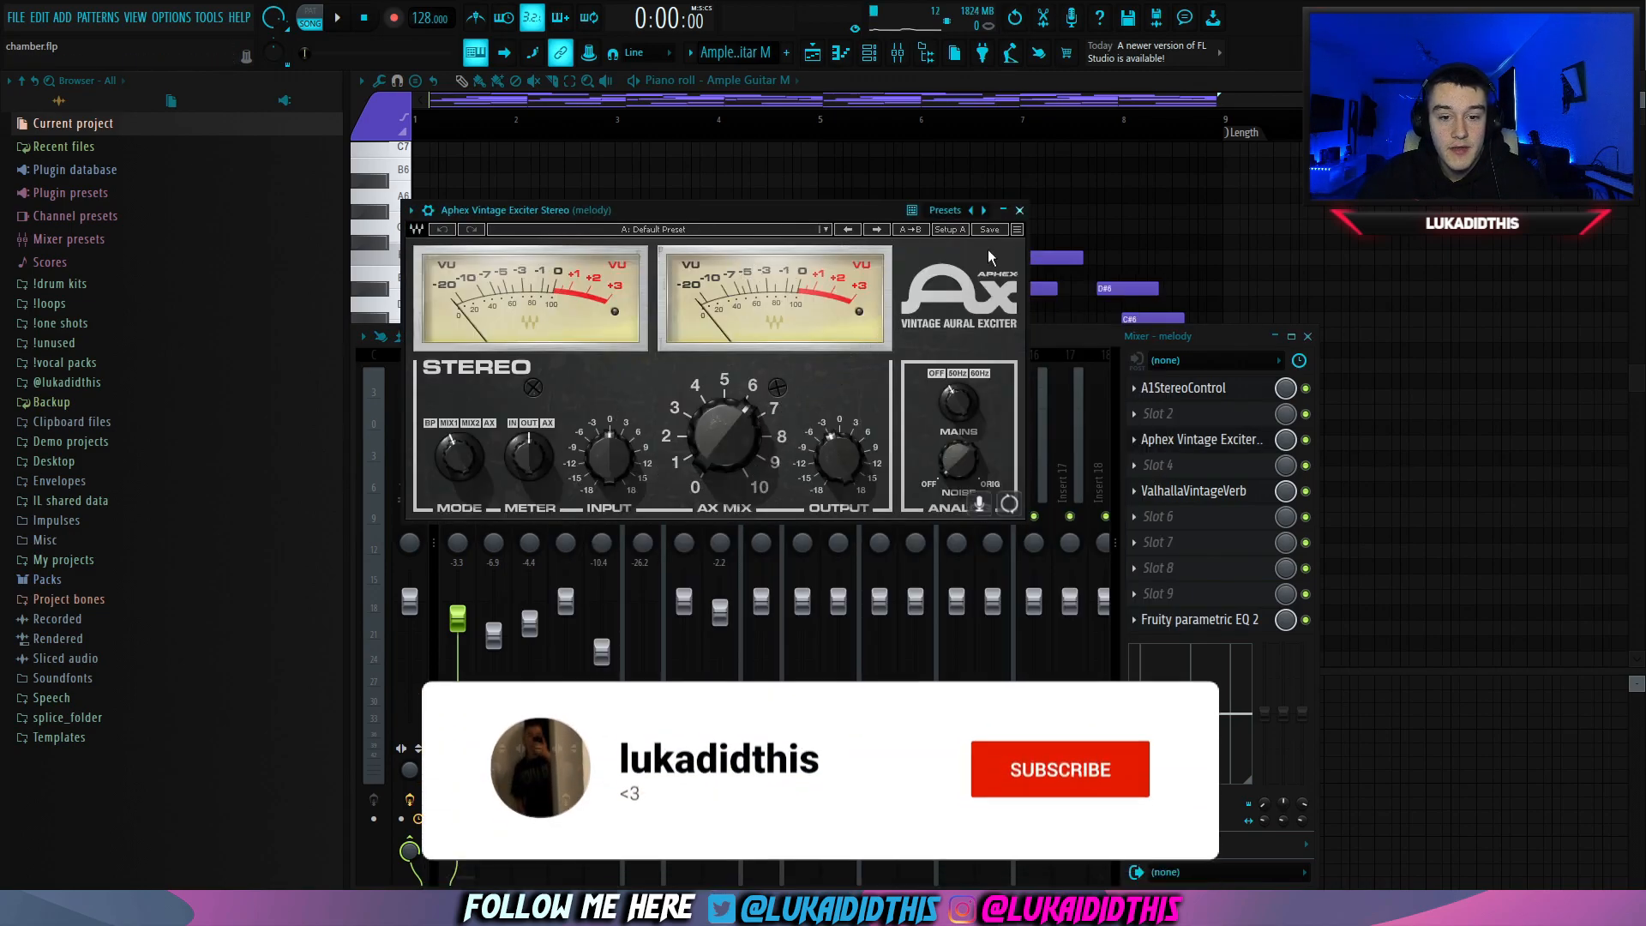
pyautogui.click(1193, 490)
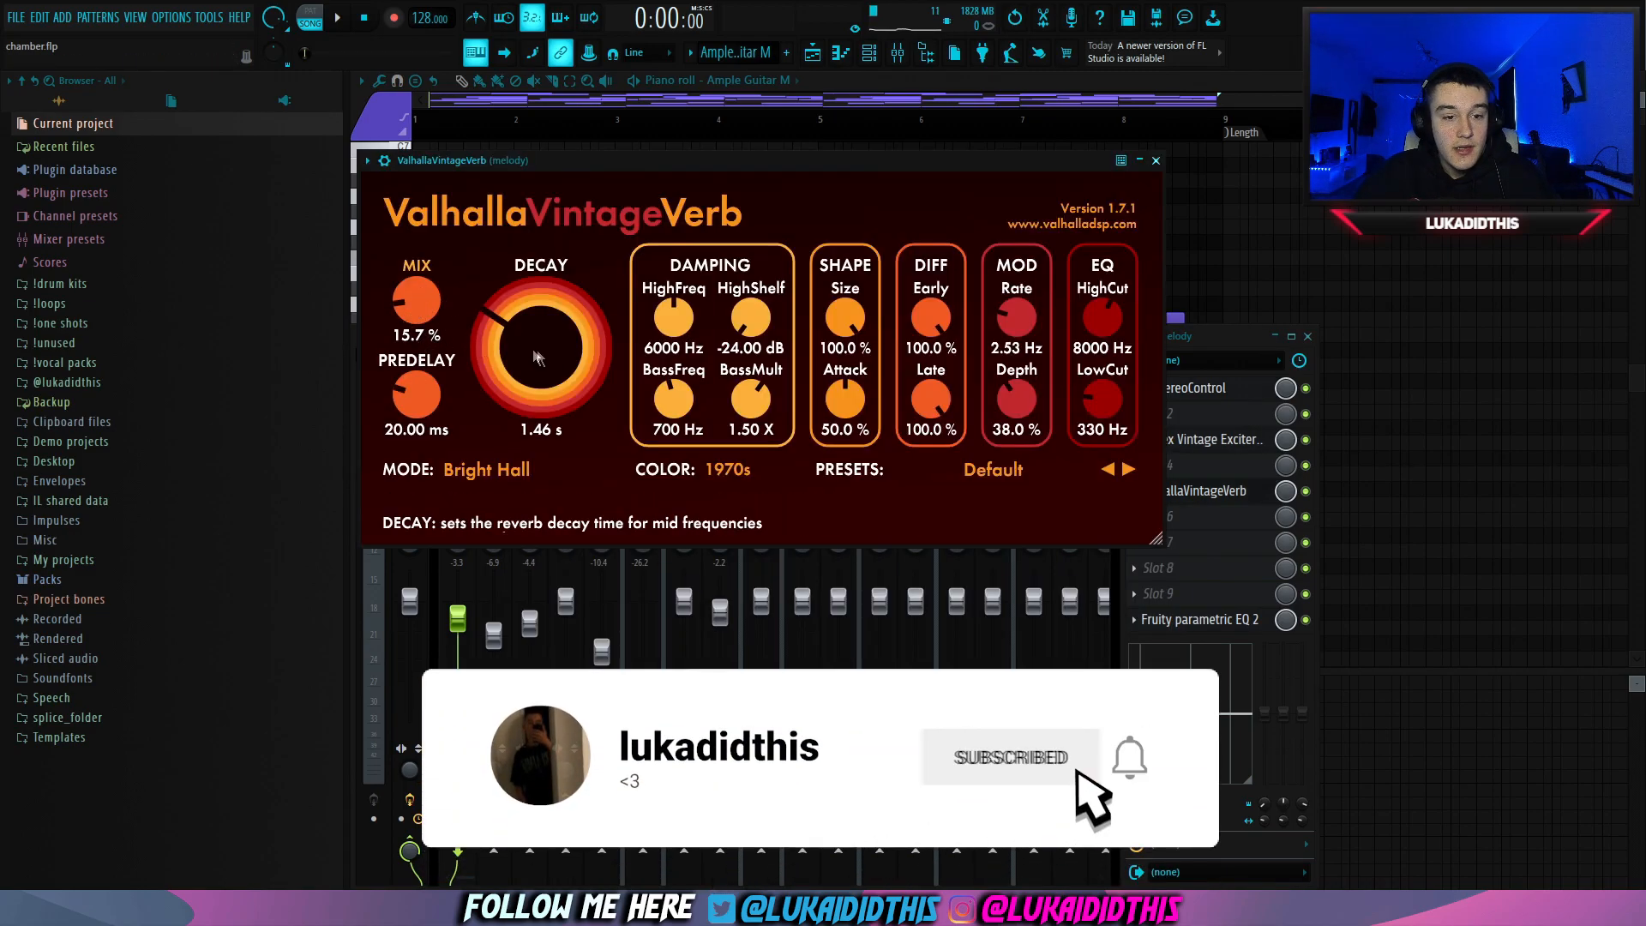
pyautogui.click(1156, 160)
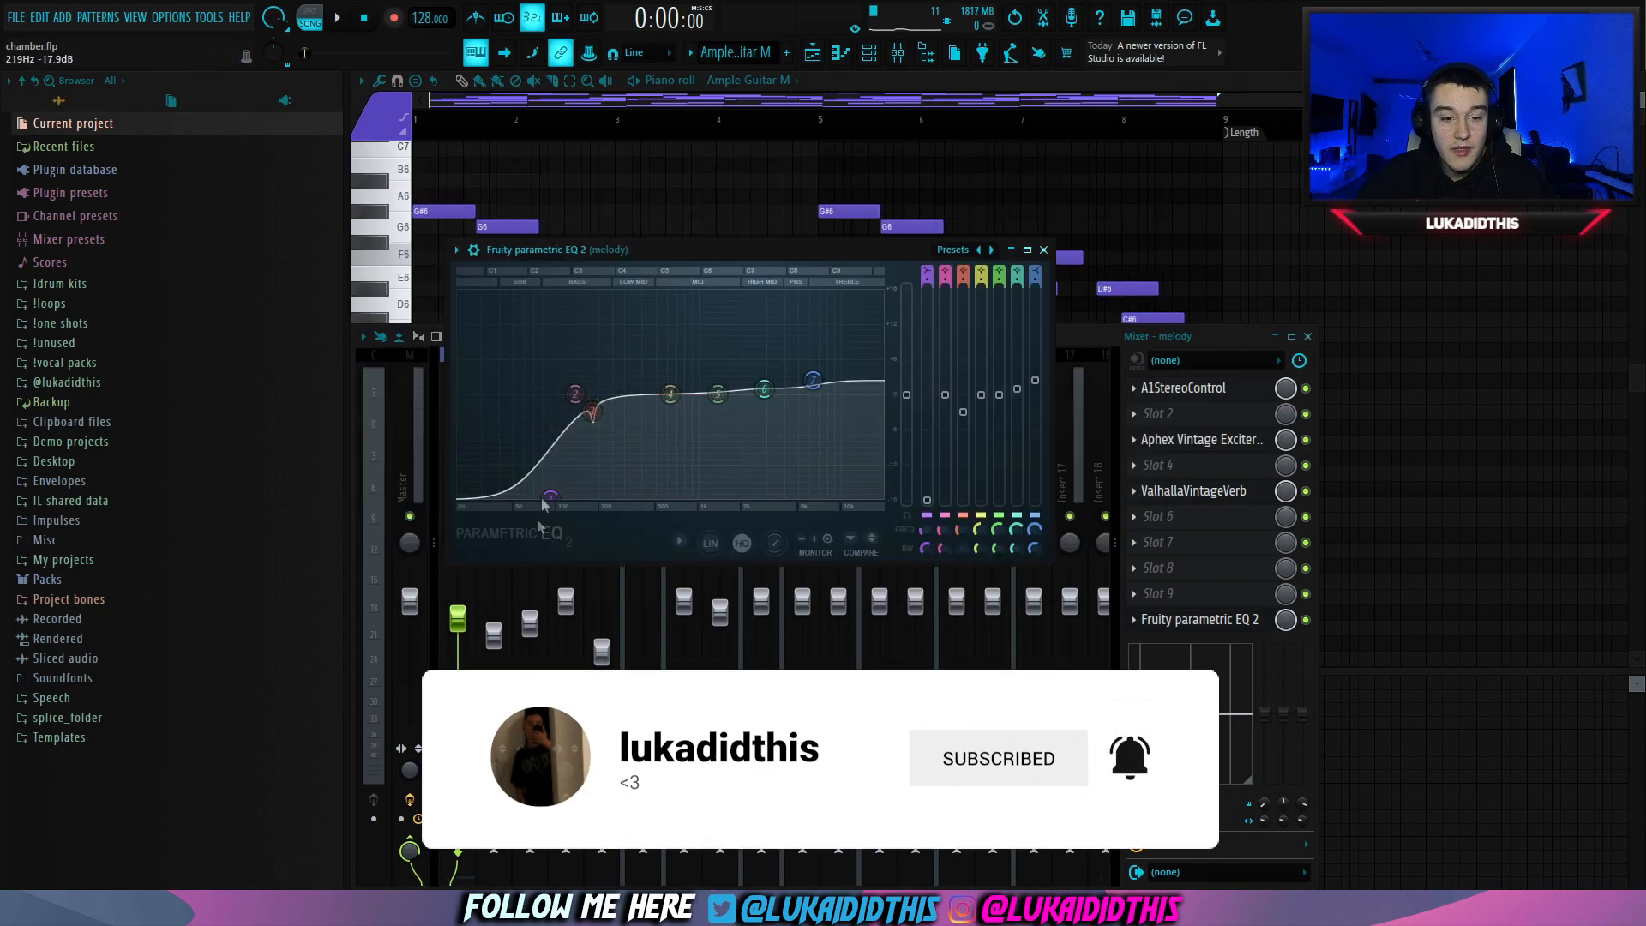
pyautogui.moveTo(597, 413); pyautogui.dragTo(583, 422)
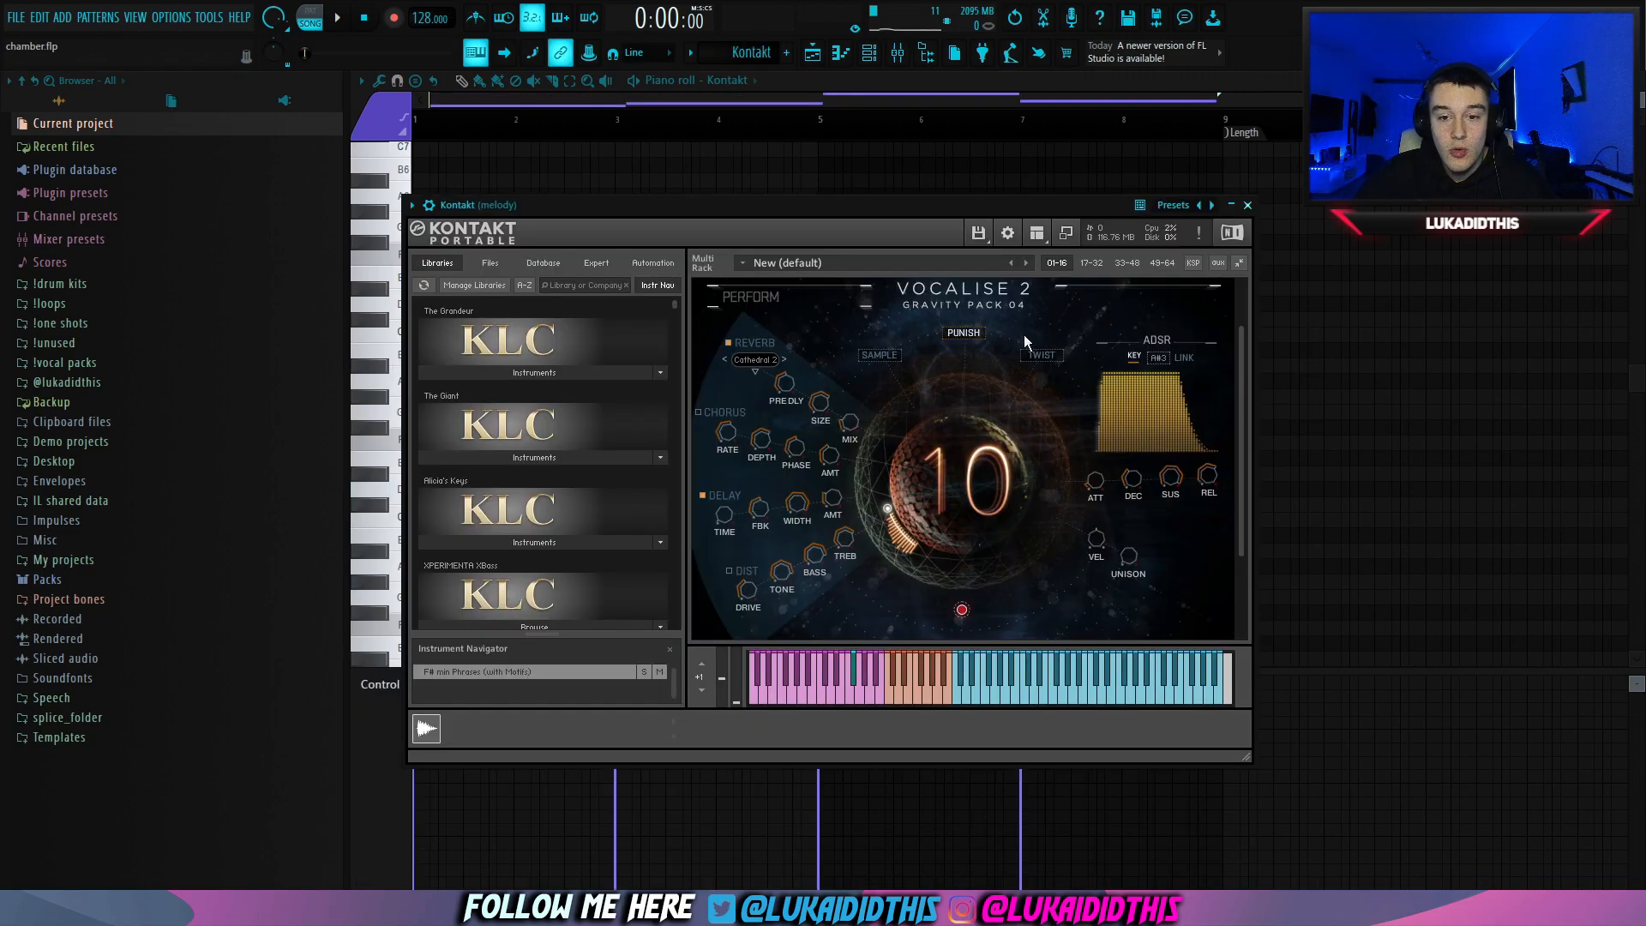
# Step: Examine the Vocalise 2 instrument in Kontakt and play back its four-note pattern
pyautogui.scroll(1, 1020, 338)
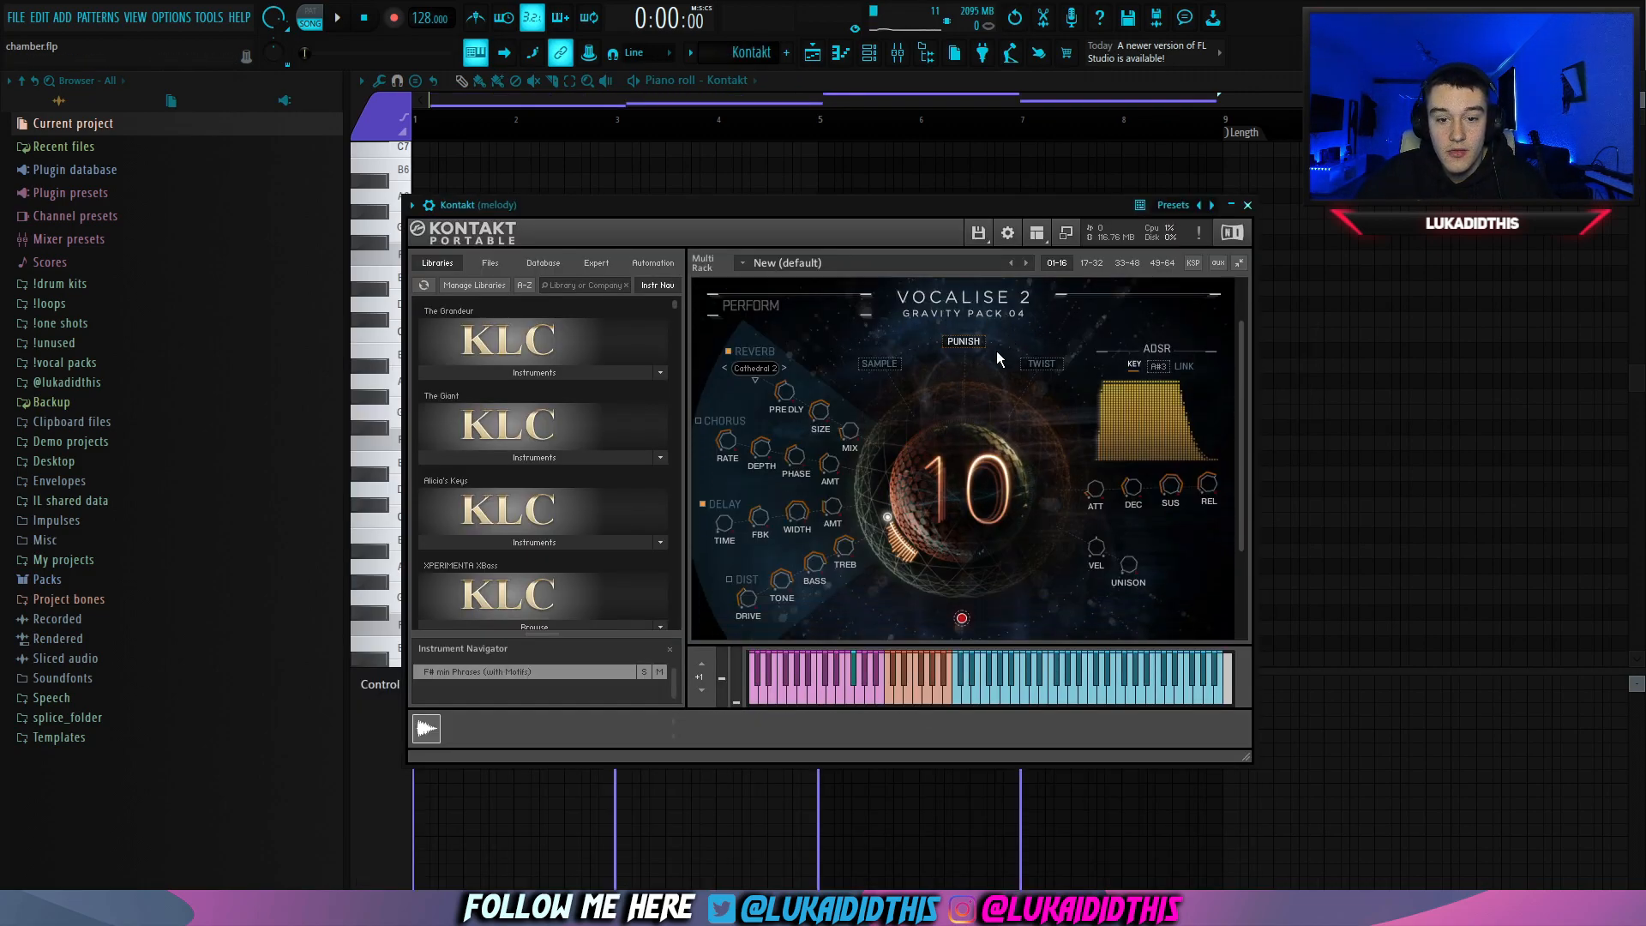
pyautogui.press('Escape')
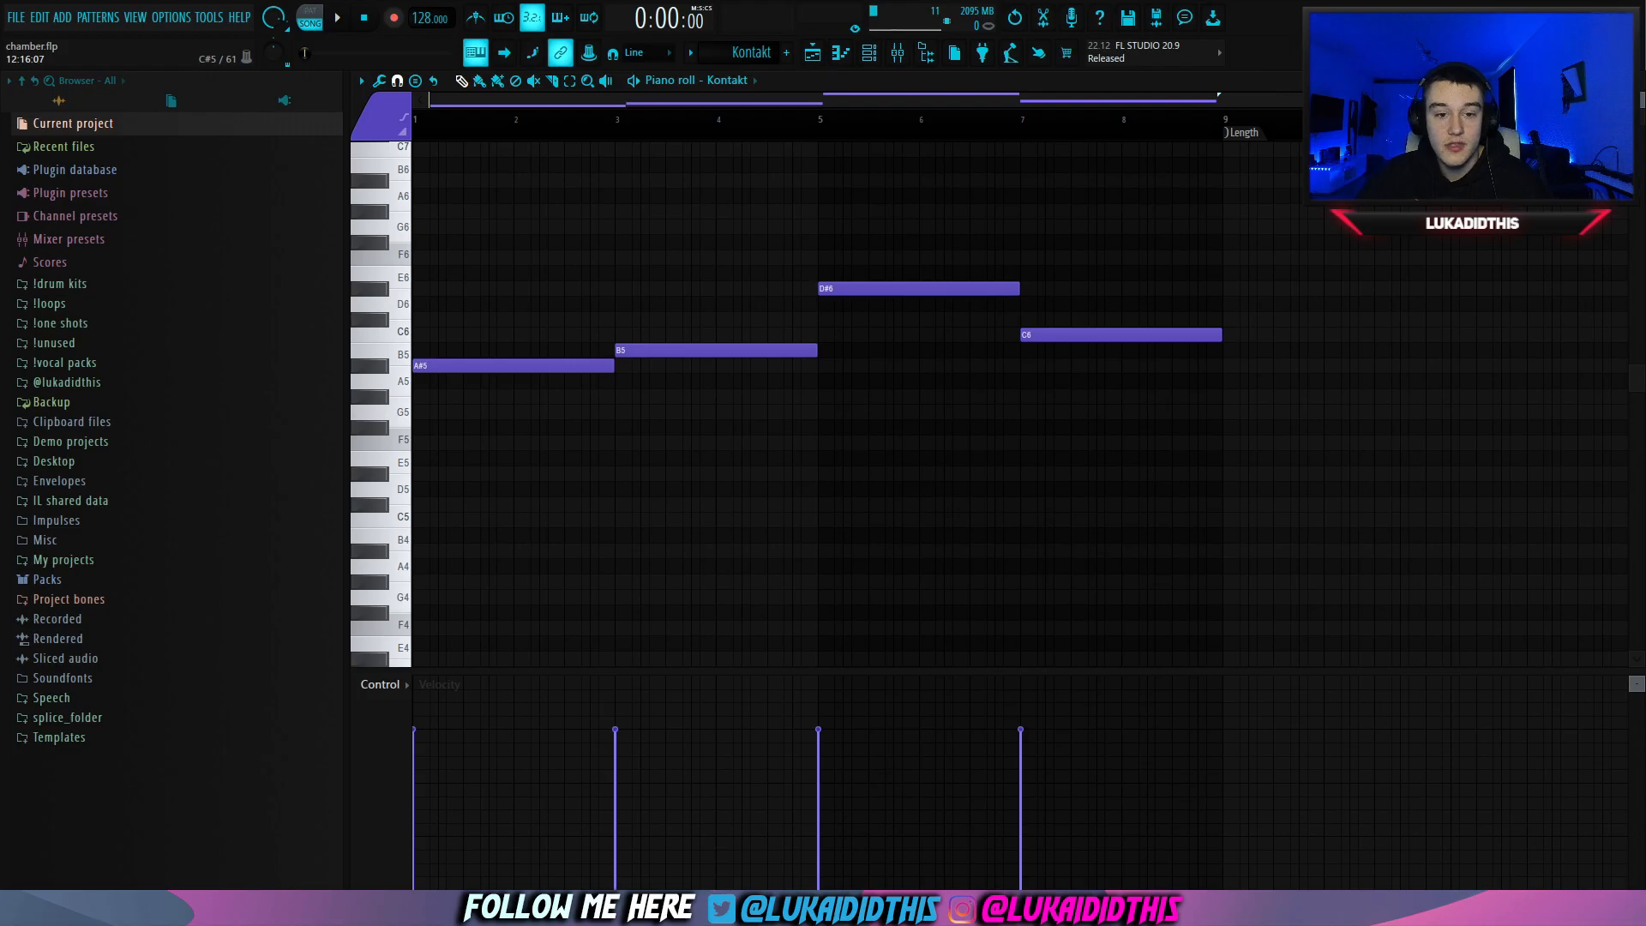
pyautogui.press('space')
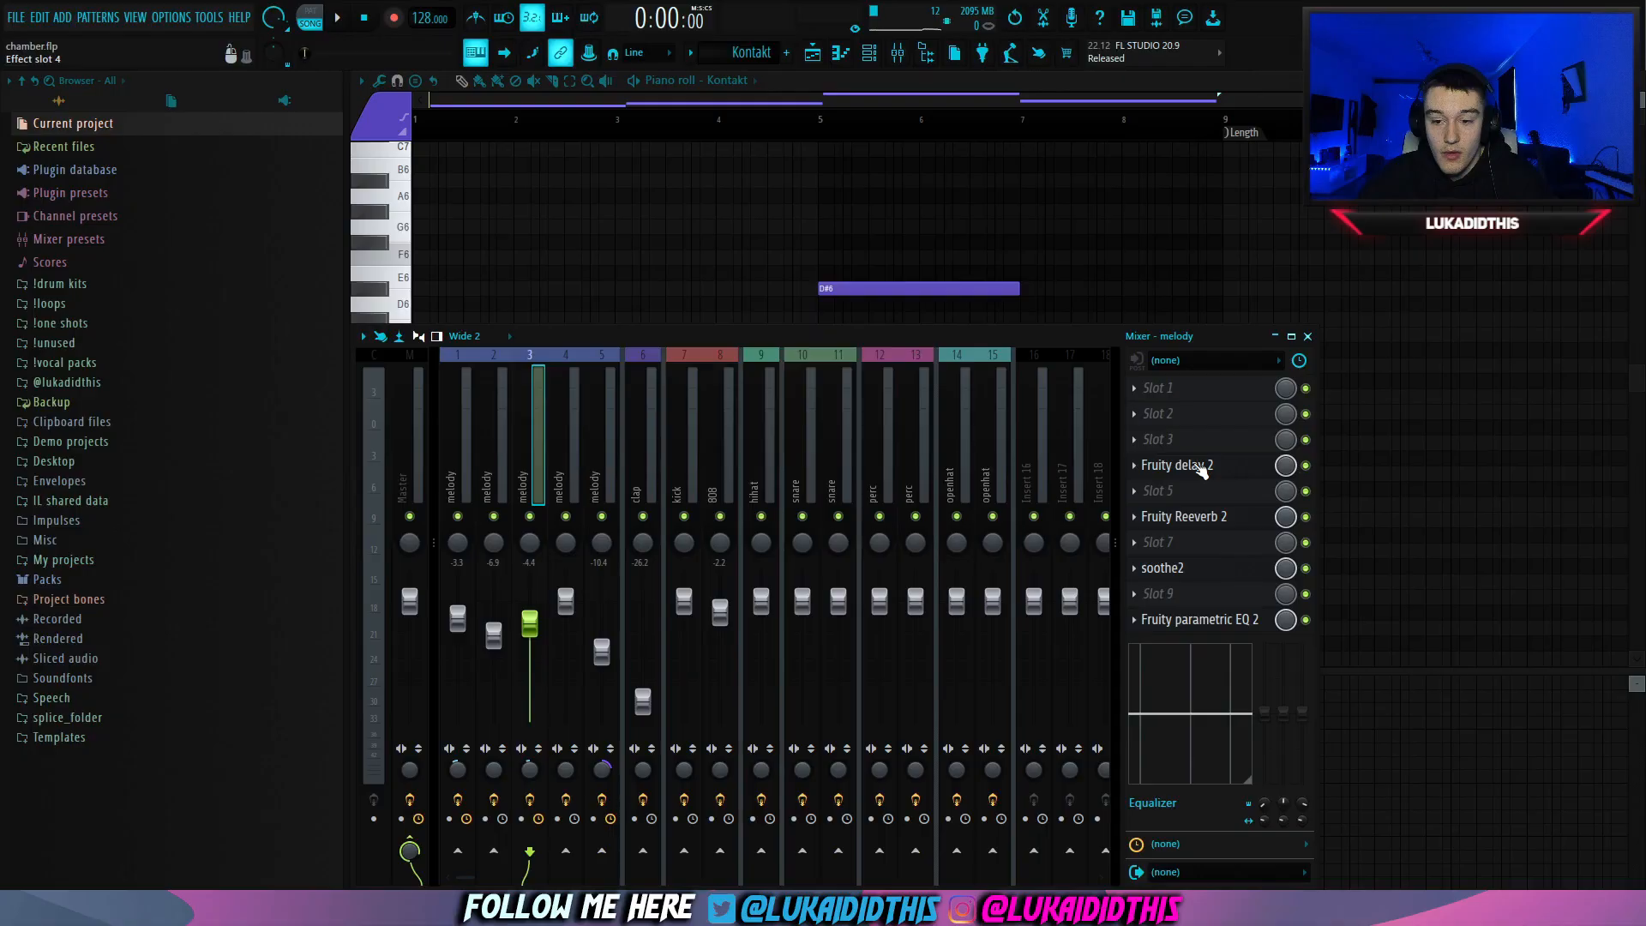
# Step: Review the Fruity delay 2, Fruity Reeverb 2, soothe2 and Fruity parametric EQ 2 settings on mixer track 3
pyautogui.click(1199, 468)
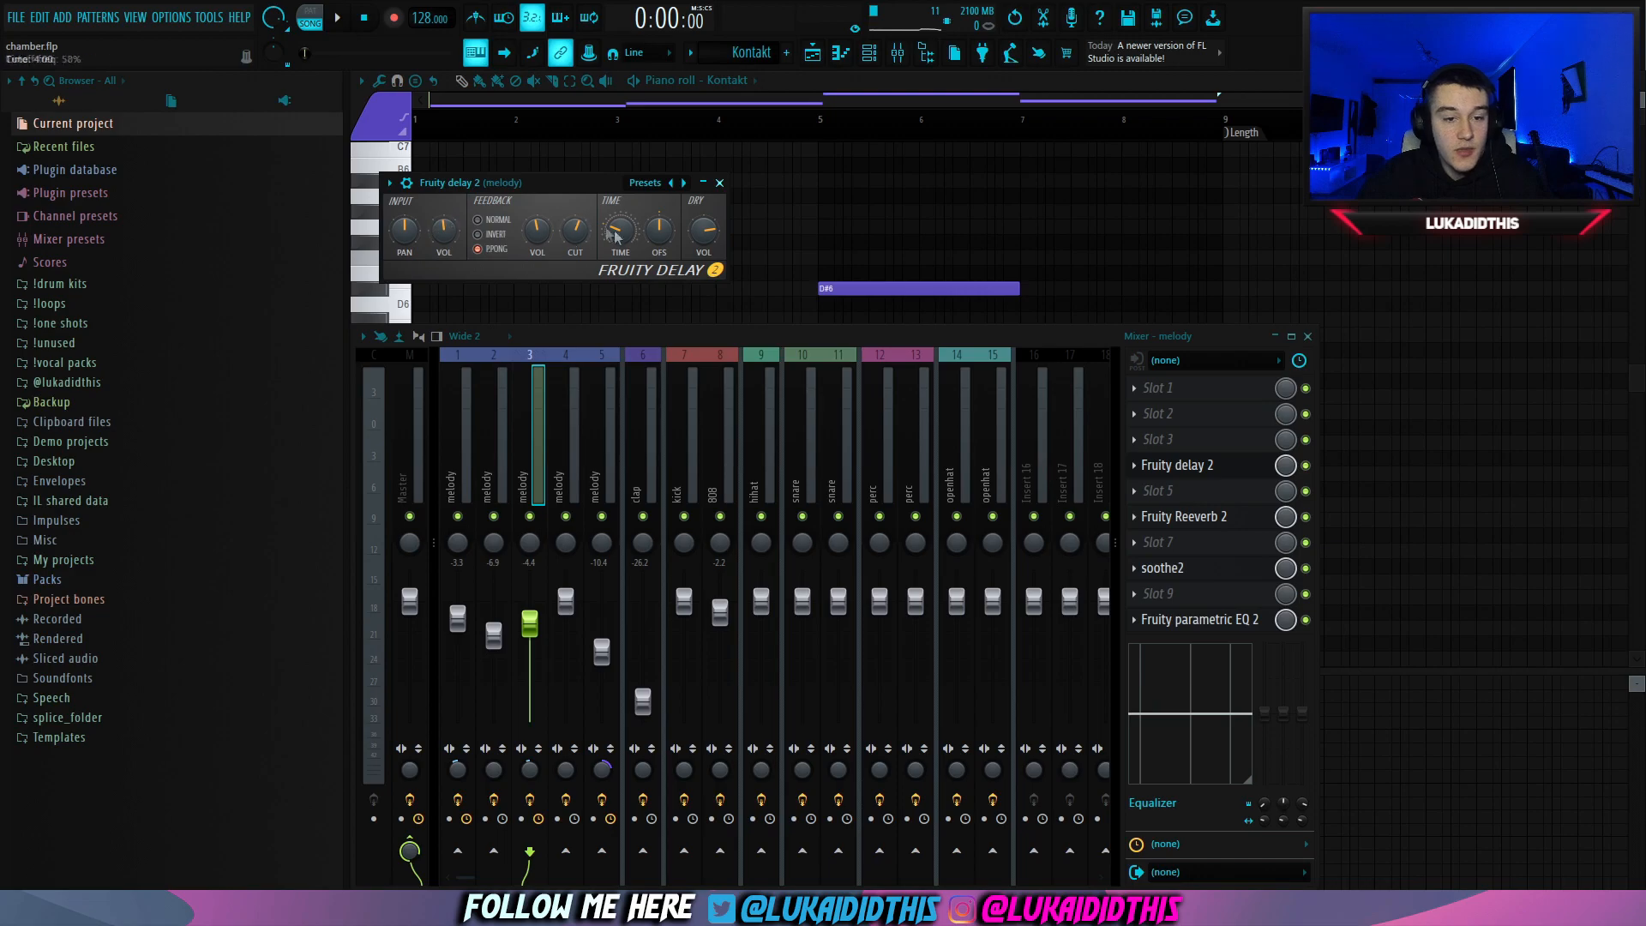
pyautogui.click(1187, 516)
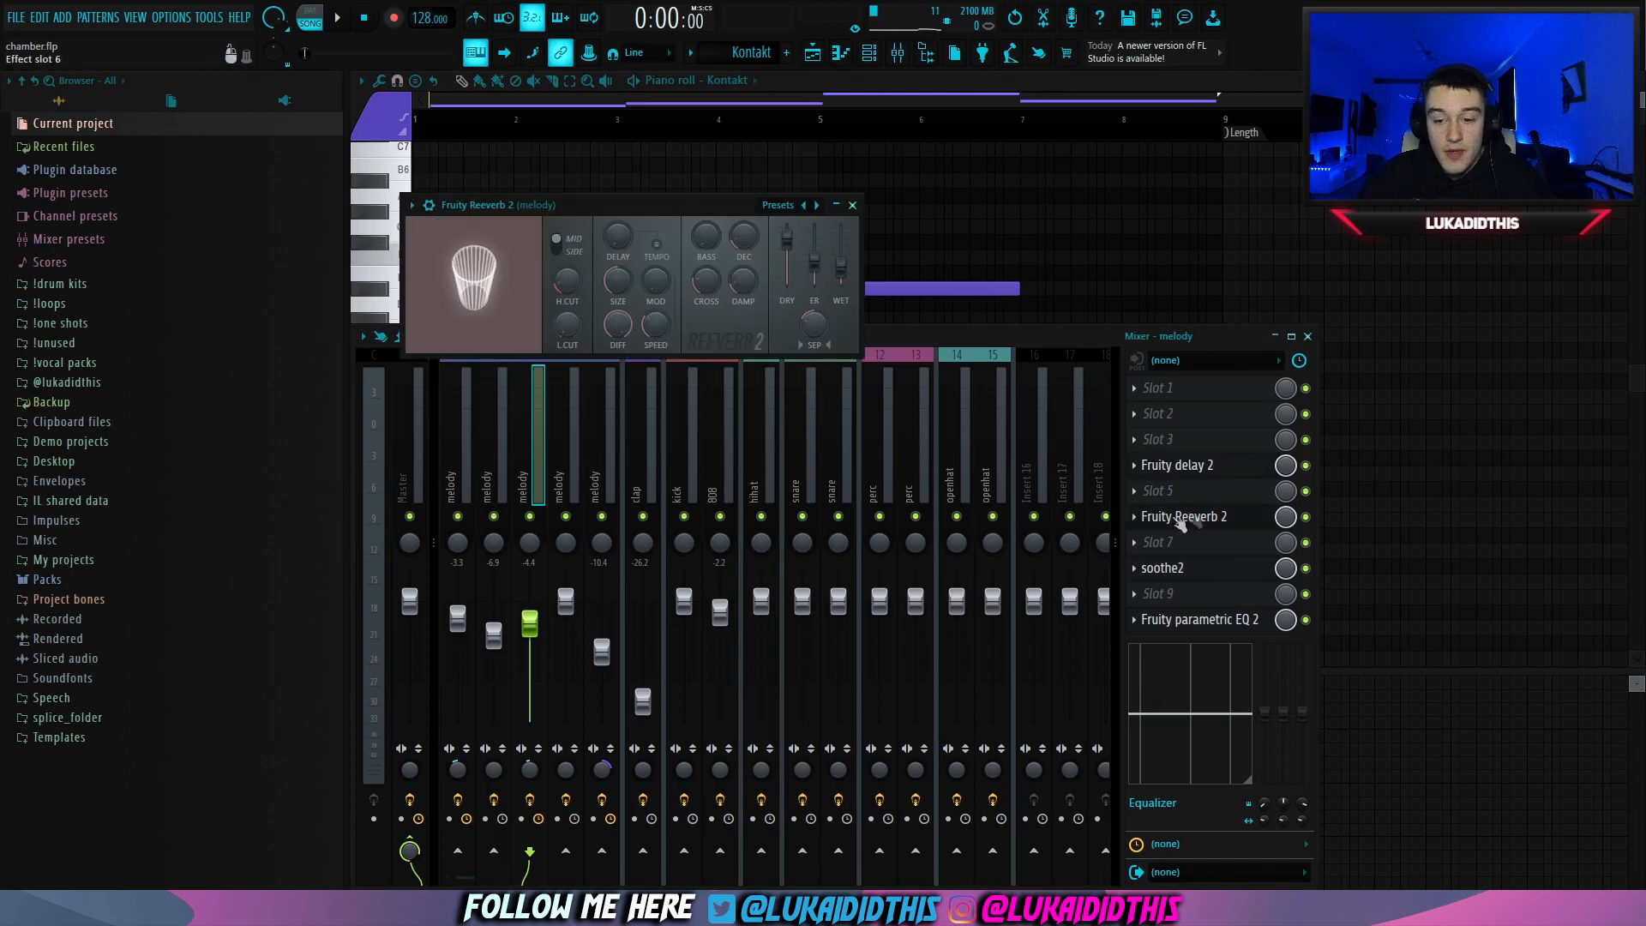
pyautogui.click(1162, 568)
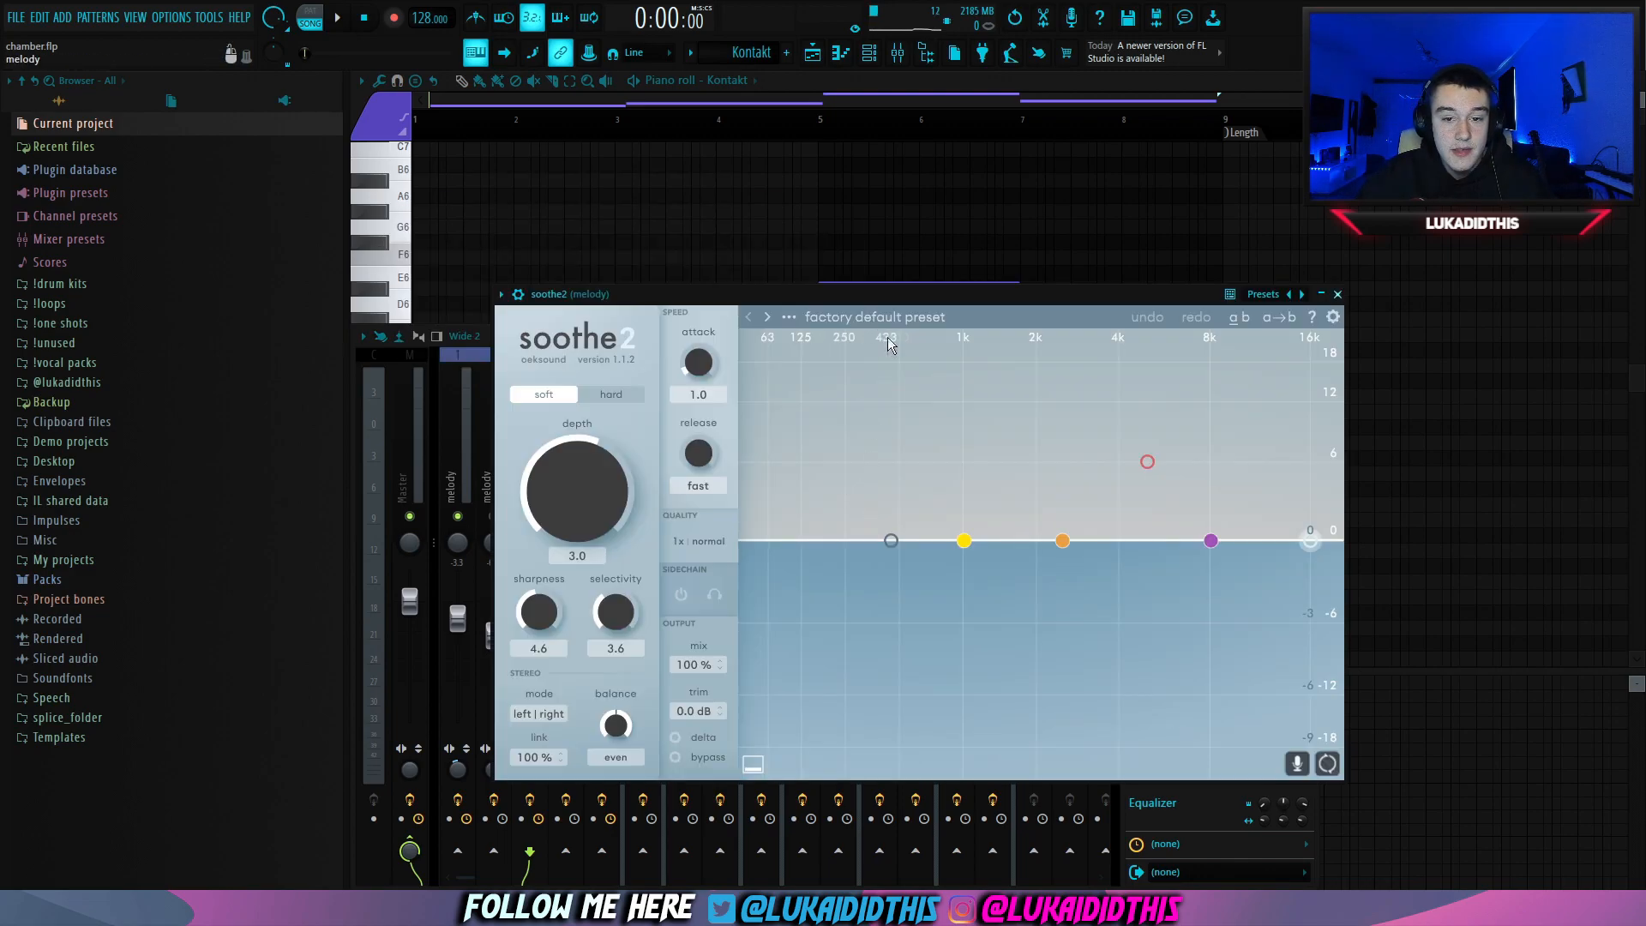
pyautogui.moveTo(887, 295); pyautogui.dragTo(799, 132)
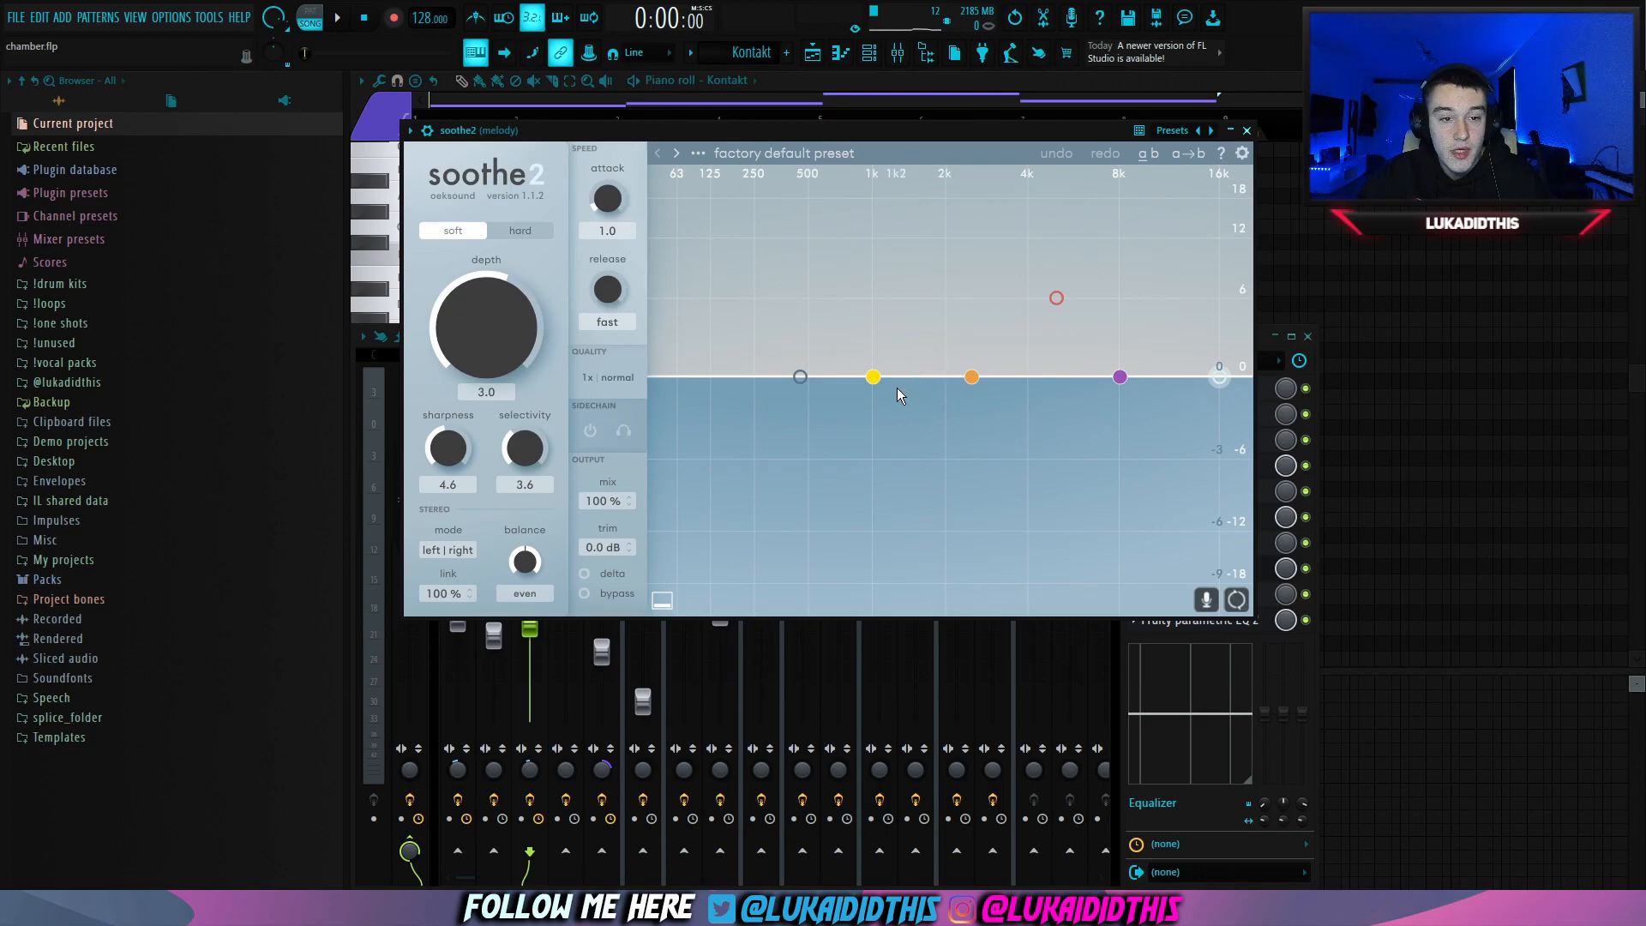
pyautogui.click(1199, 619)
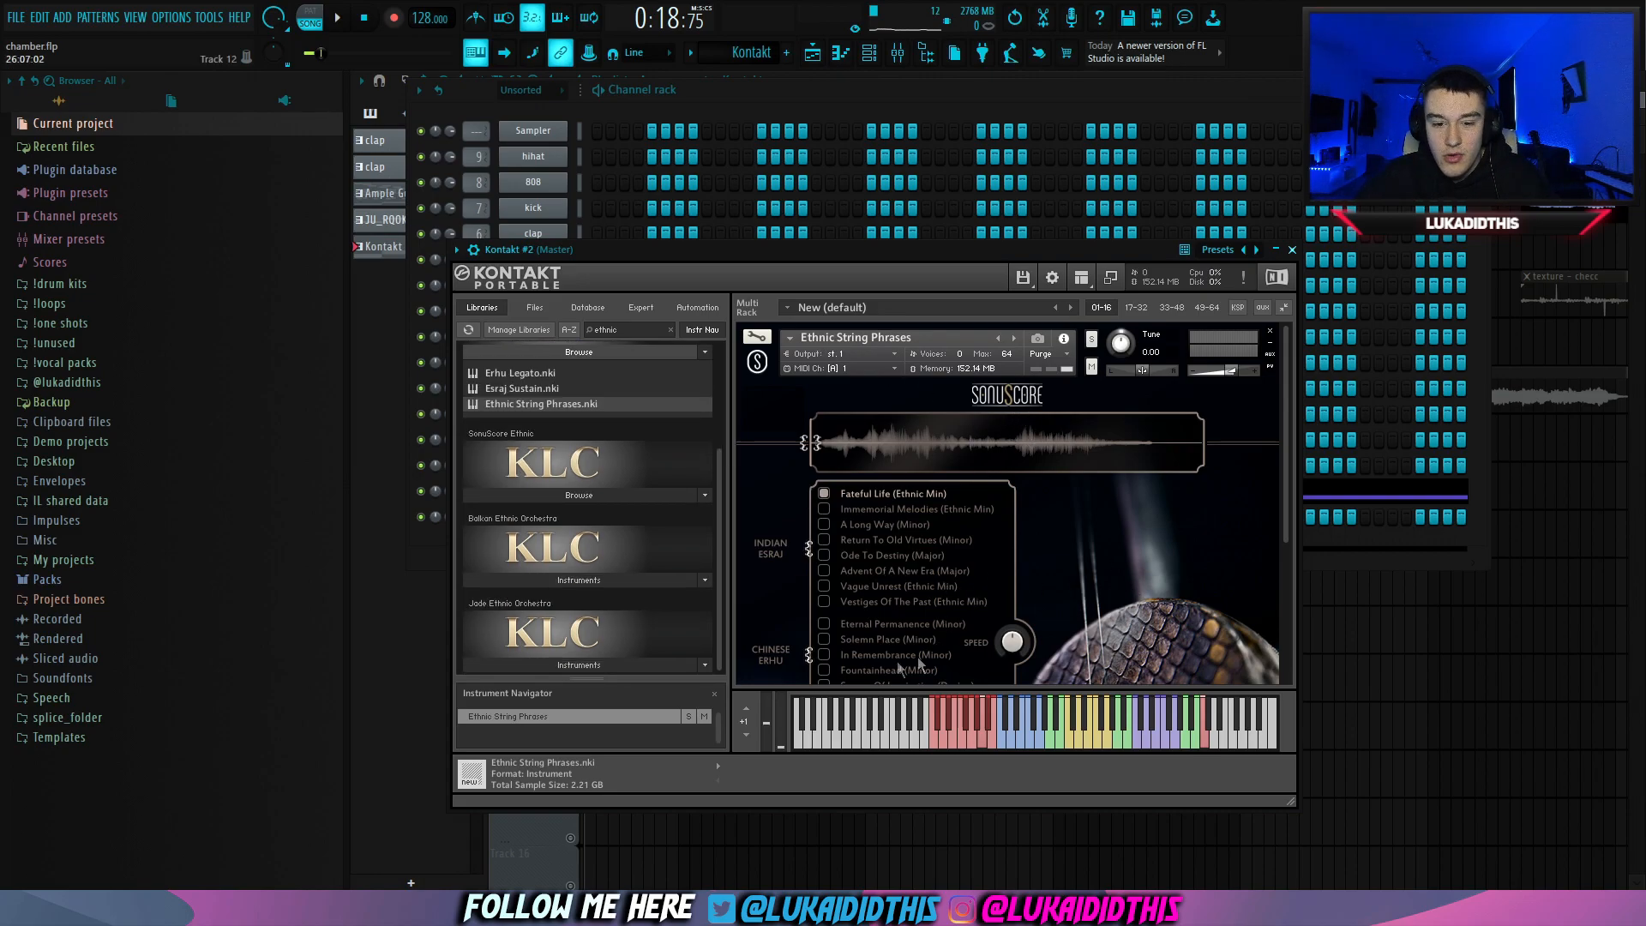
# Step: Play the Track 2 audio clips in the playlist and review the ValhallaVintageVerb and Fruity parametric EQ 2 on mixer track 2
pyautogui.press('F5')
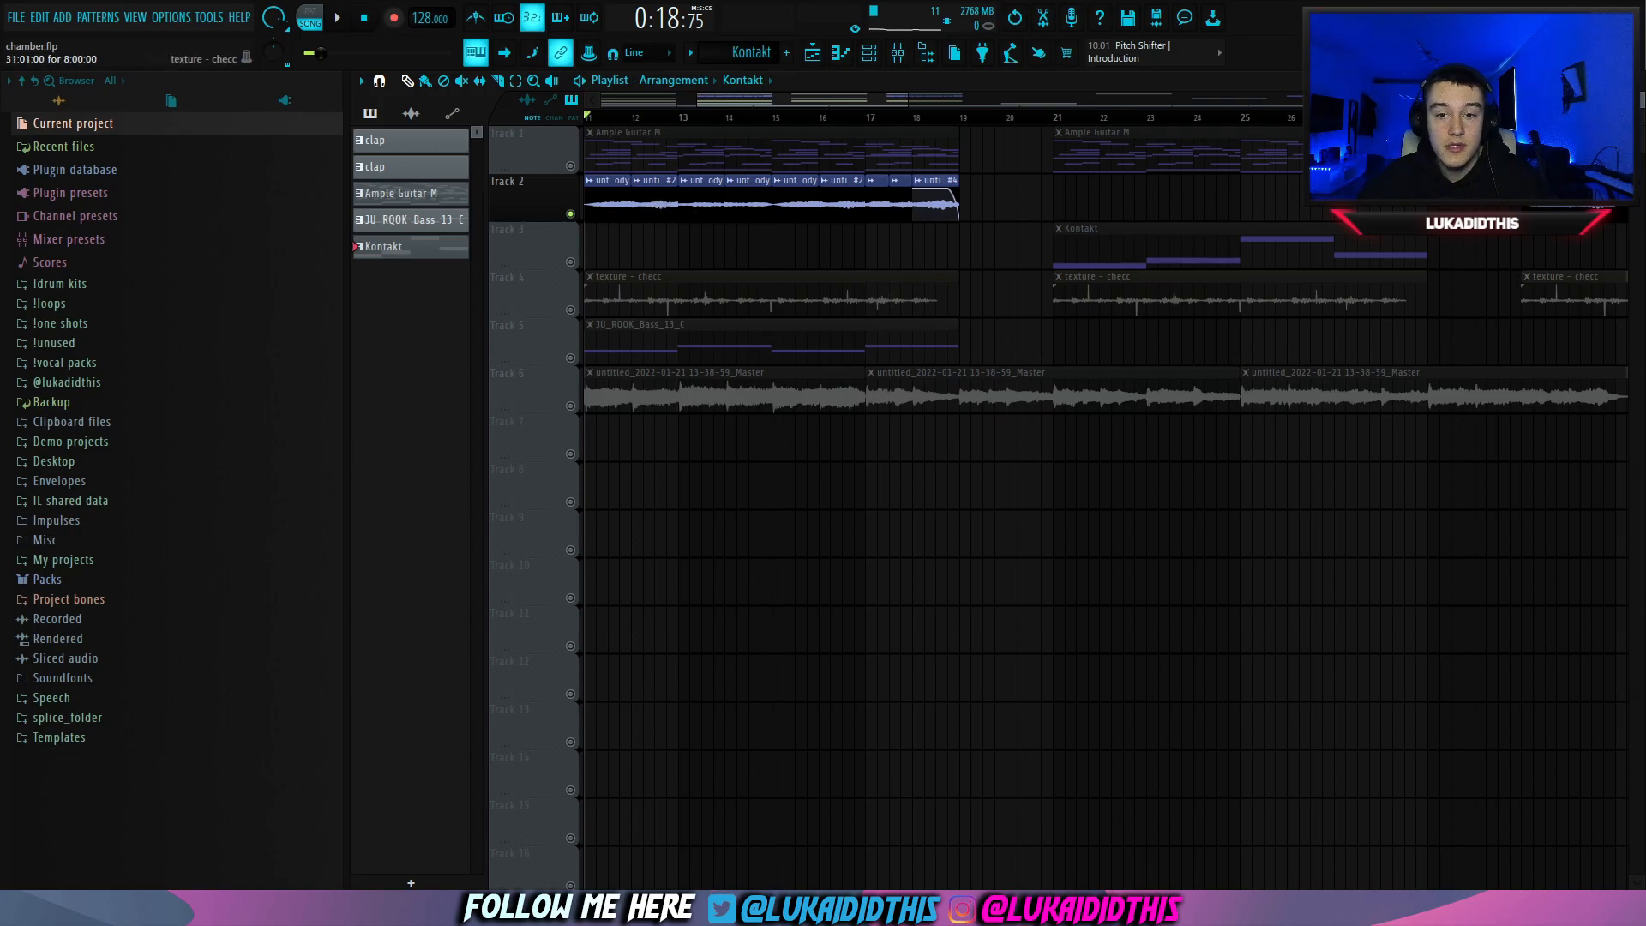
pyautogui.press('space')
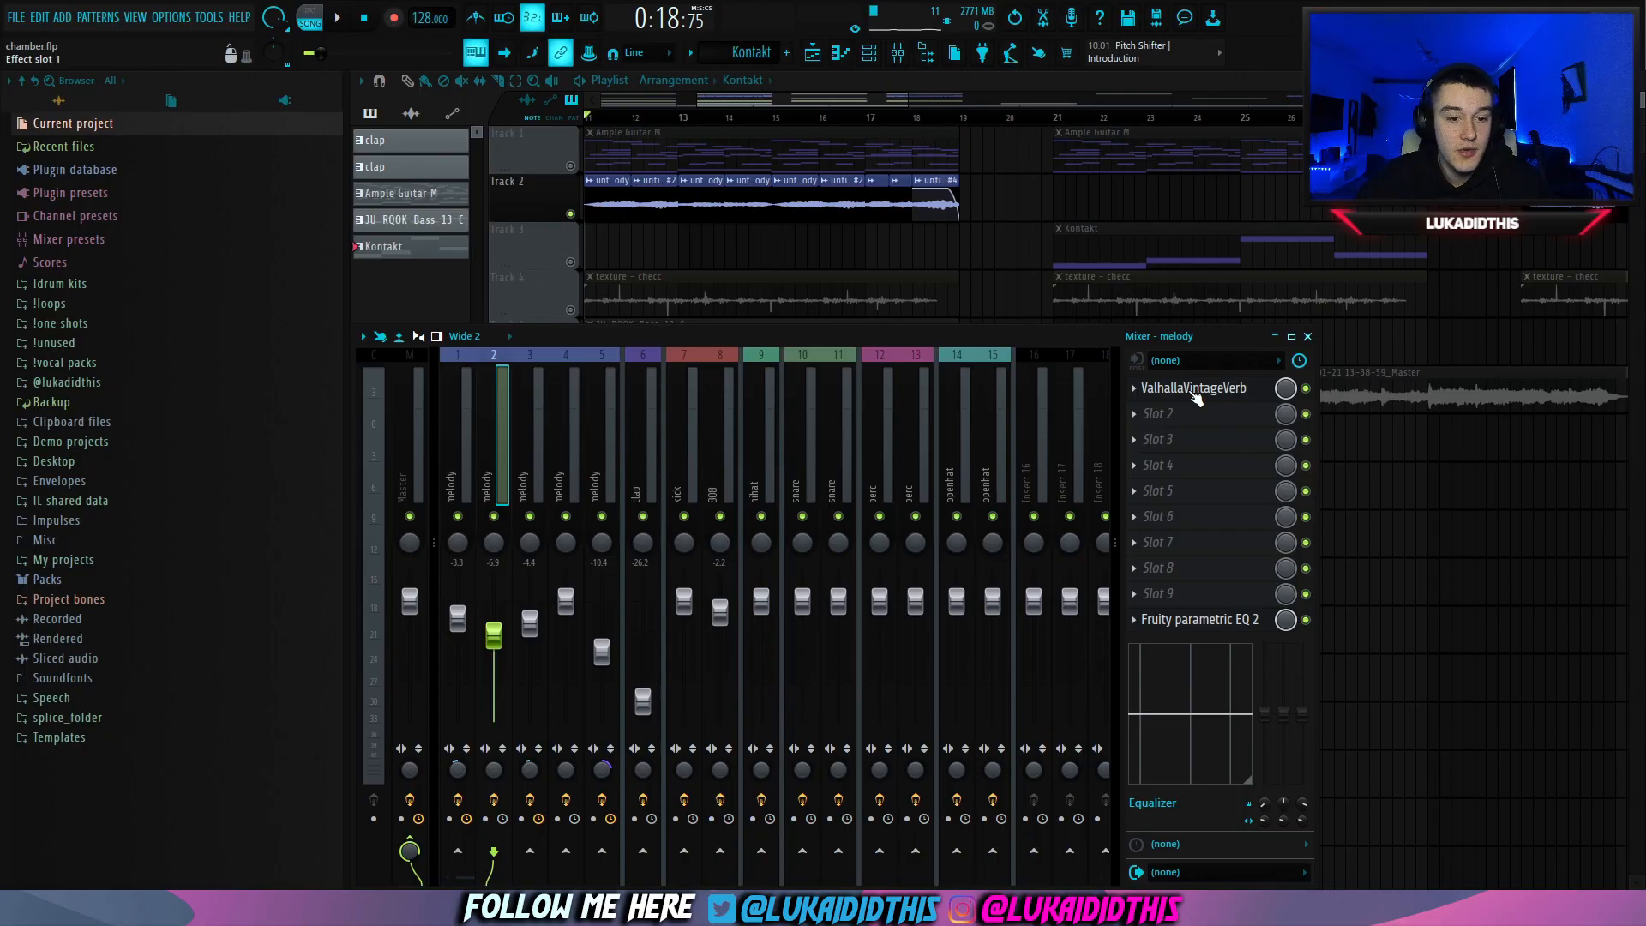
pyautogui.click(1194, 392)
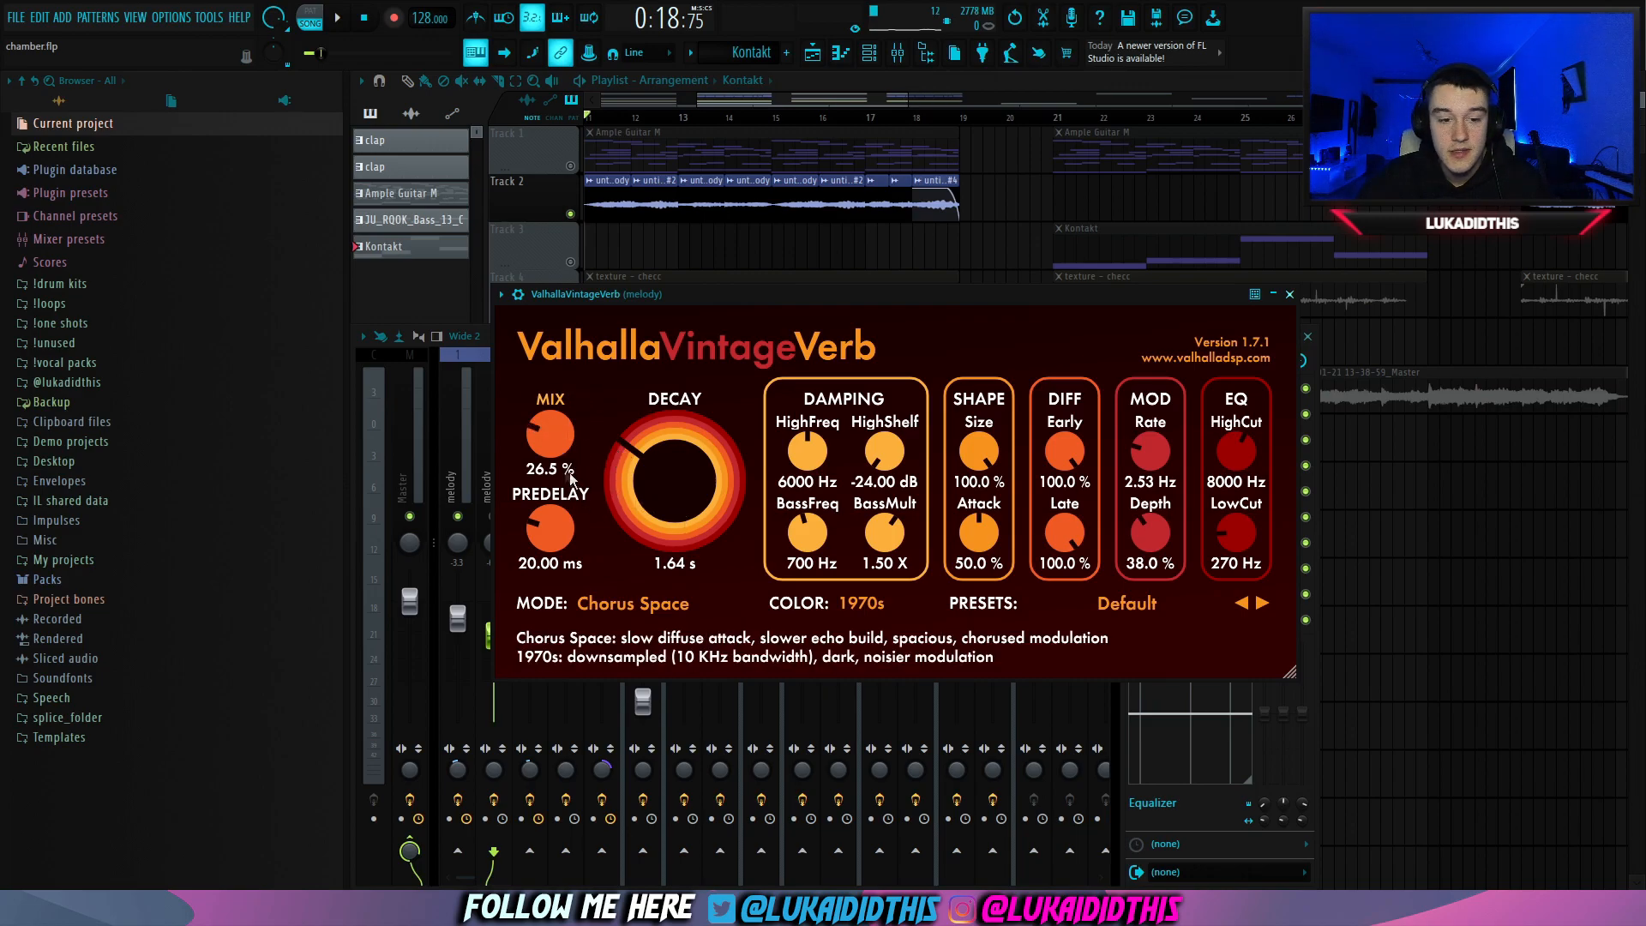
pyautogui.click(1290, 294)
pyautogui.click(1209, 619)
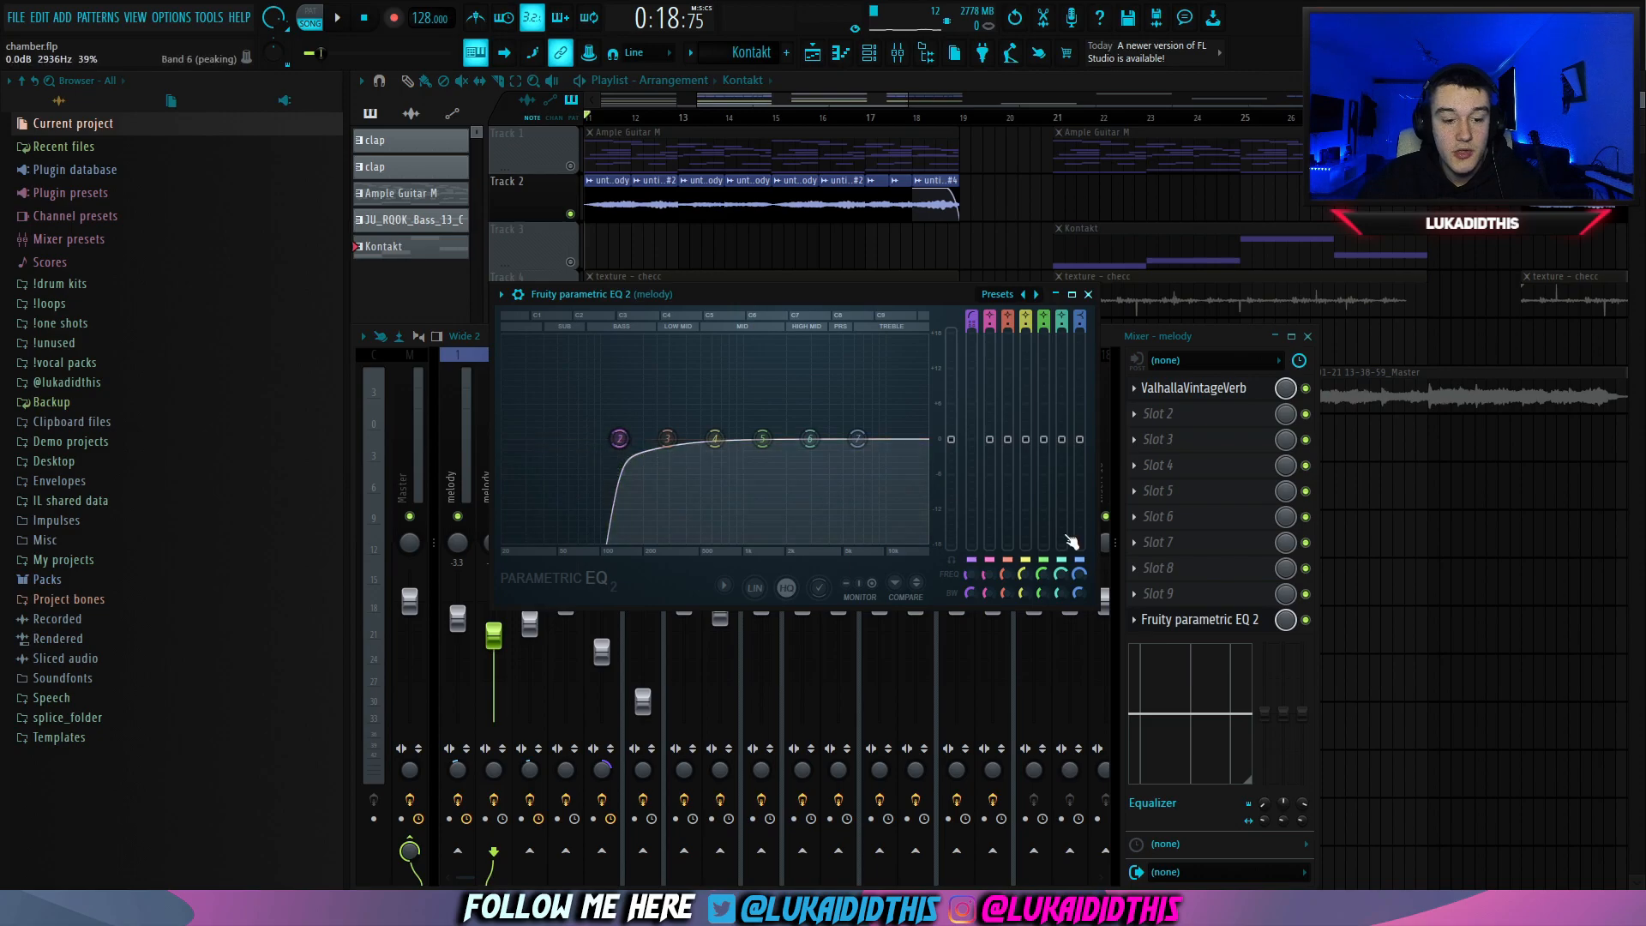
pyautogui.press('F12')
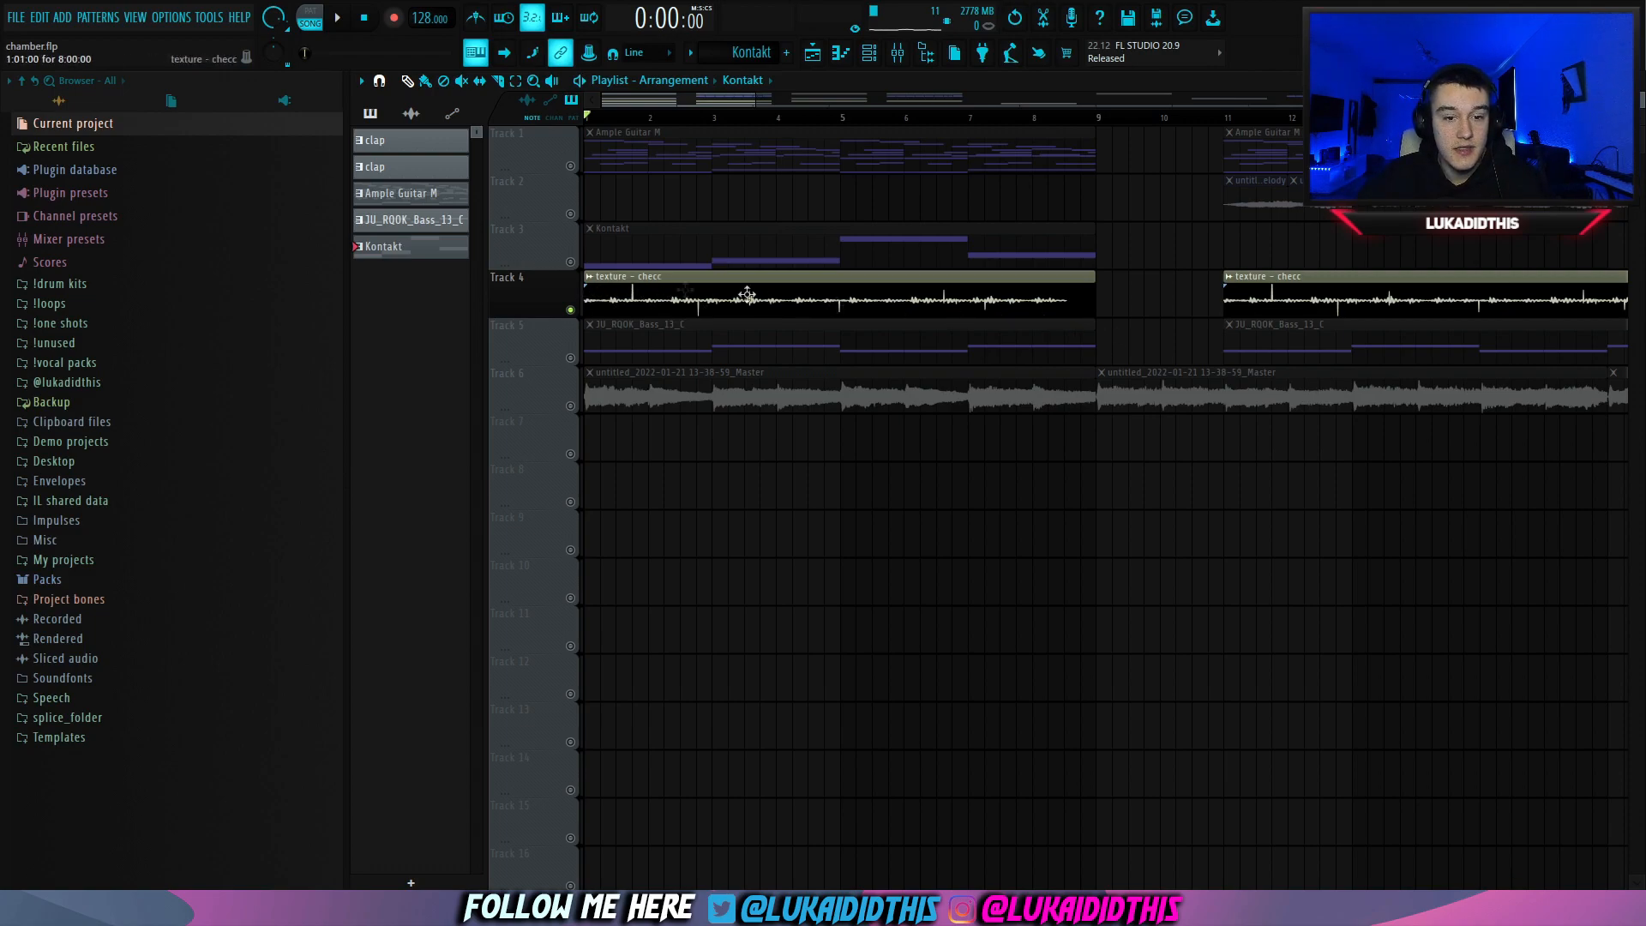
# Step: Play back the texture clip on playlist Track 4 and examine its waveform
pyautogui.press('space')
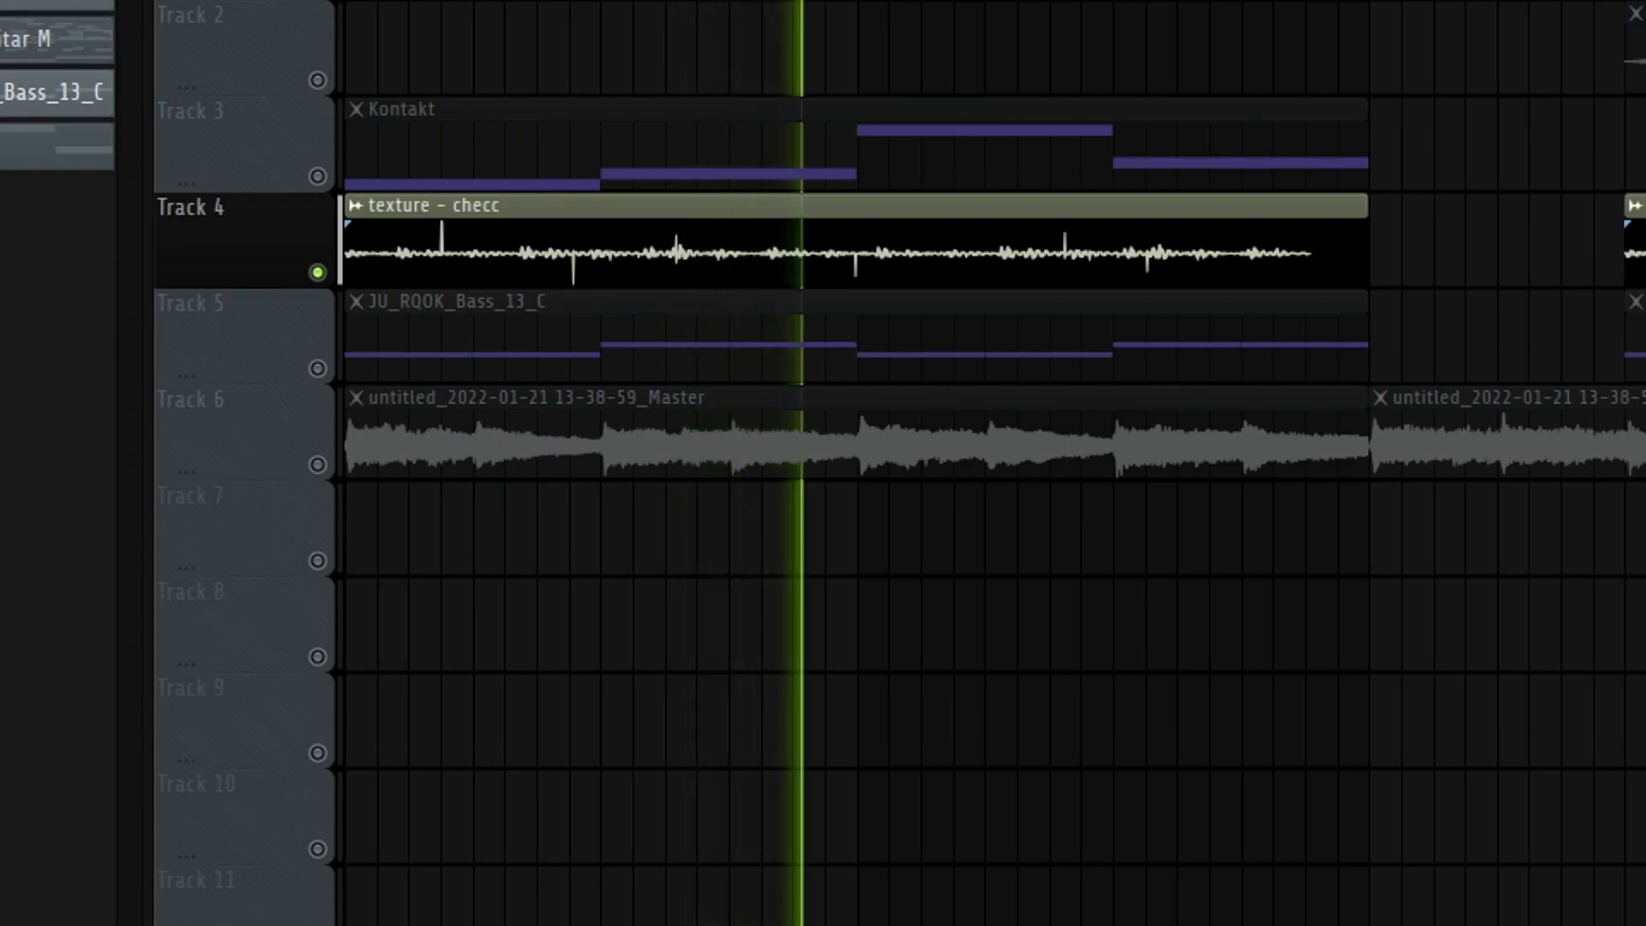
pyautogui.press('space')
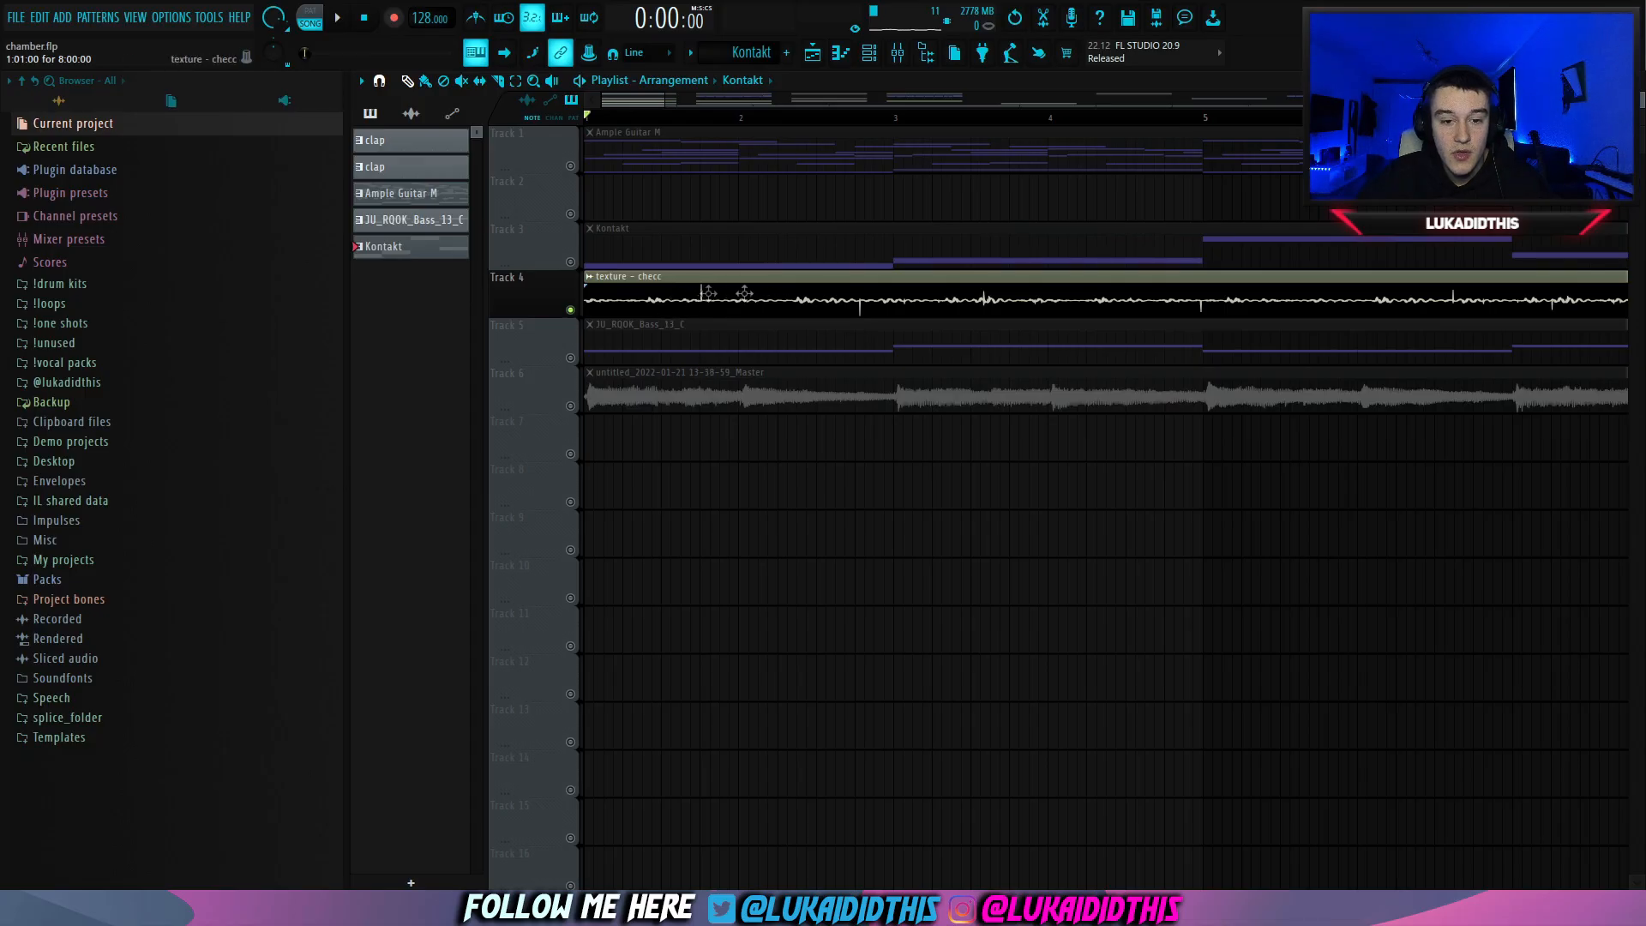
pyautogui.scroll(-3, 701, 443)
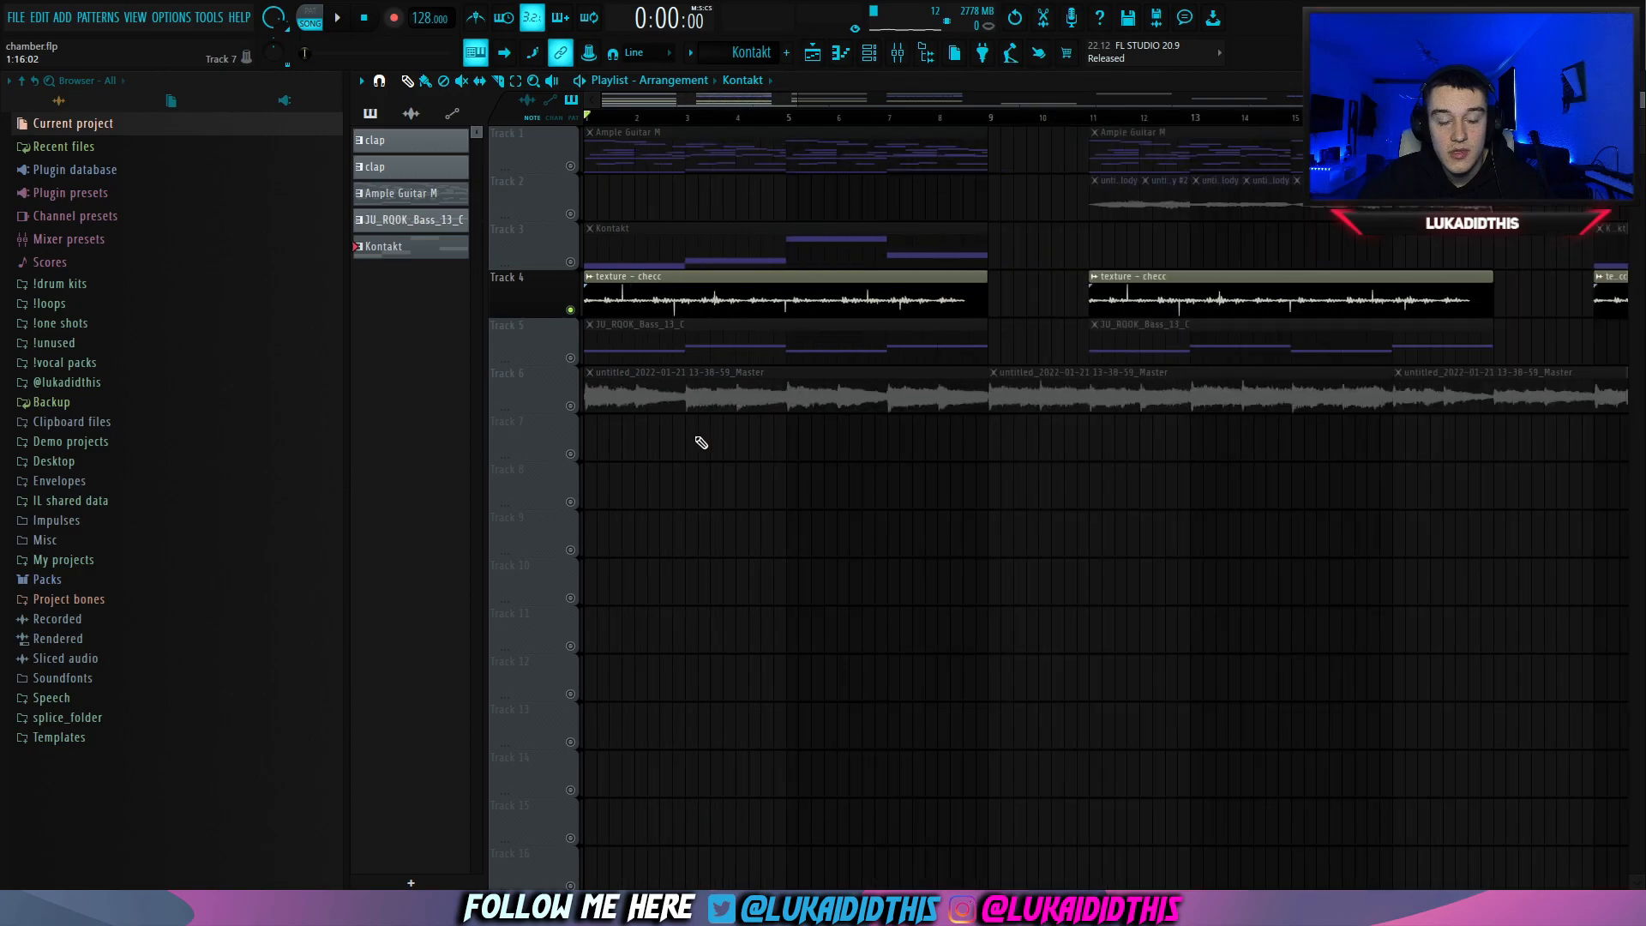
# Step: Check the Fruity parametric EQ 2 curve and fader level of the clap mixer track
pyautogui.press('F9')
pyautogui.click(1195, 619)
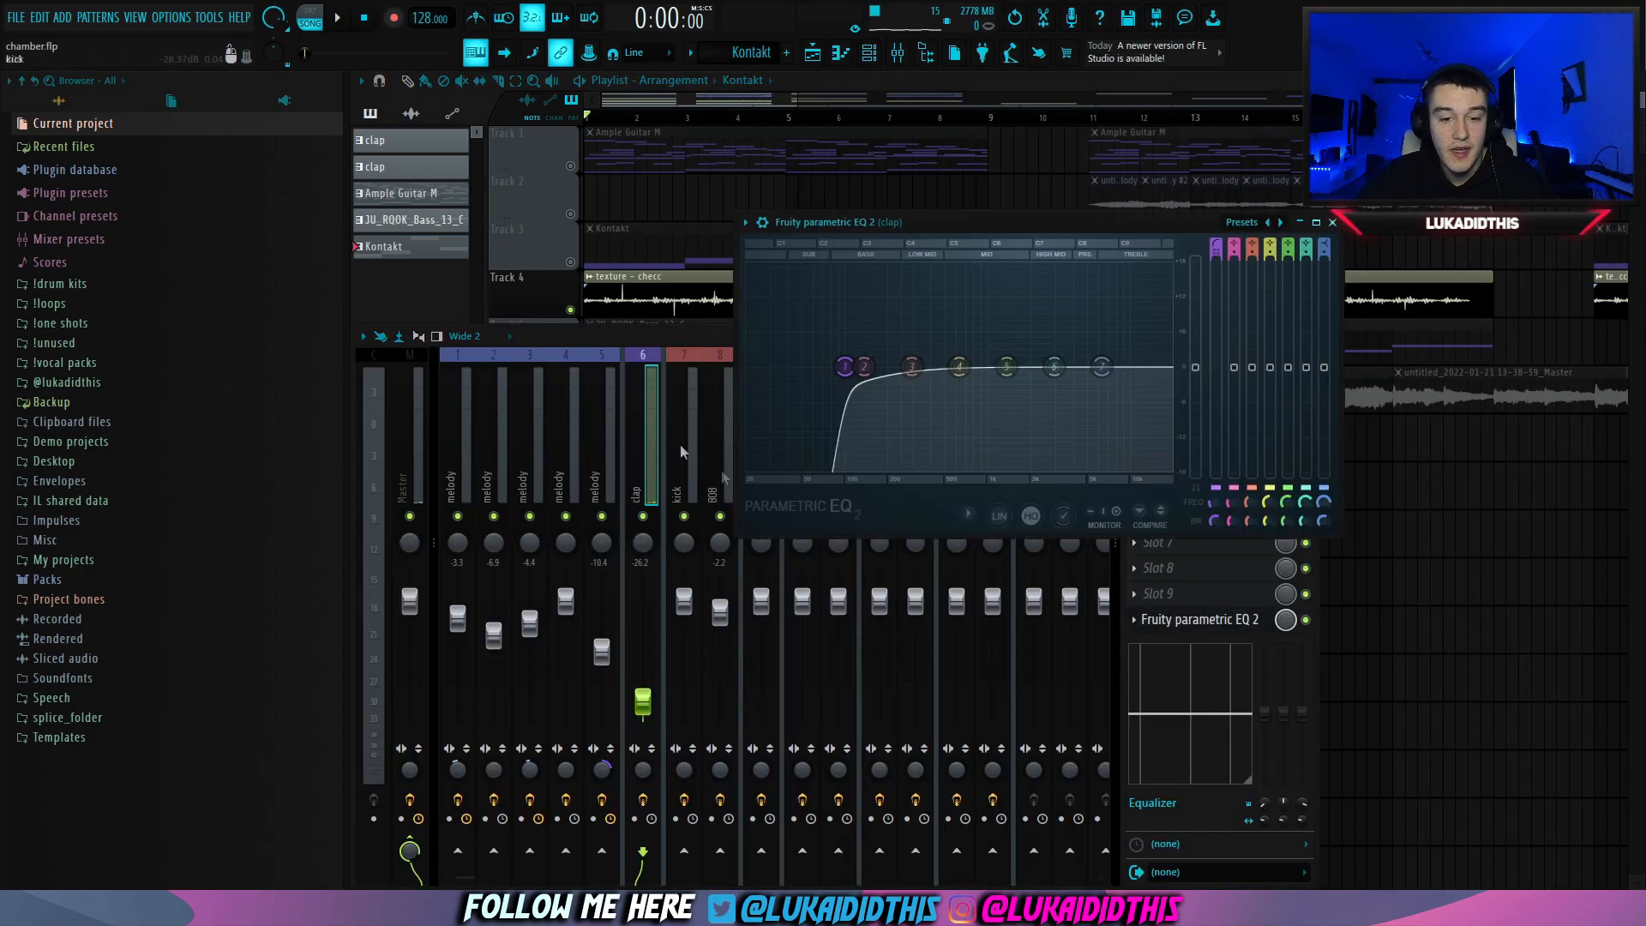
pyautogui.press('Escape')
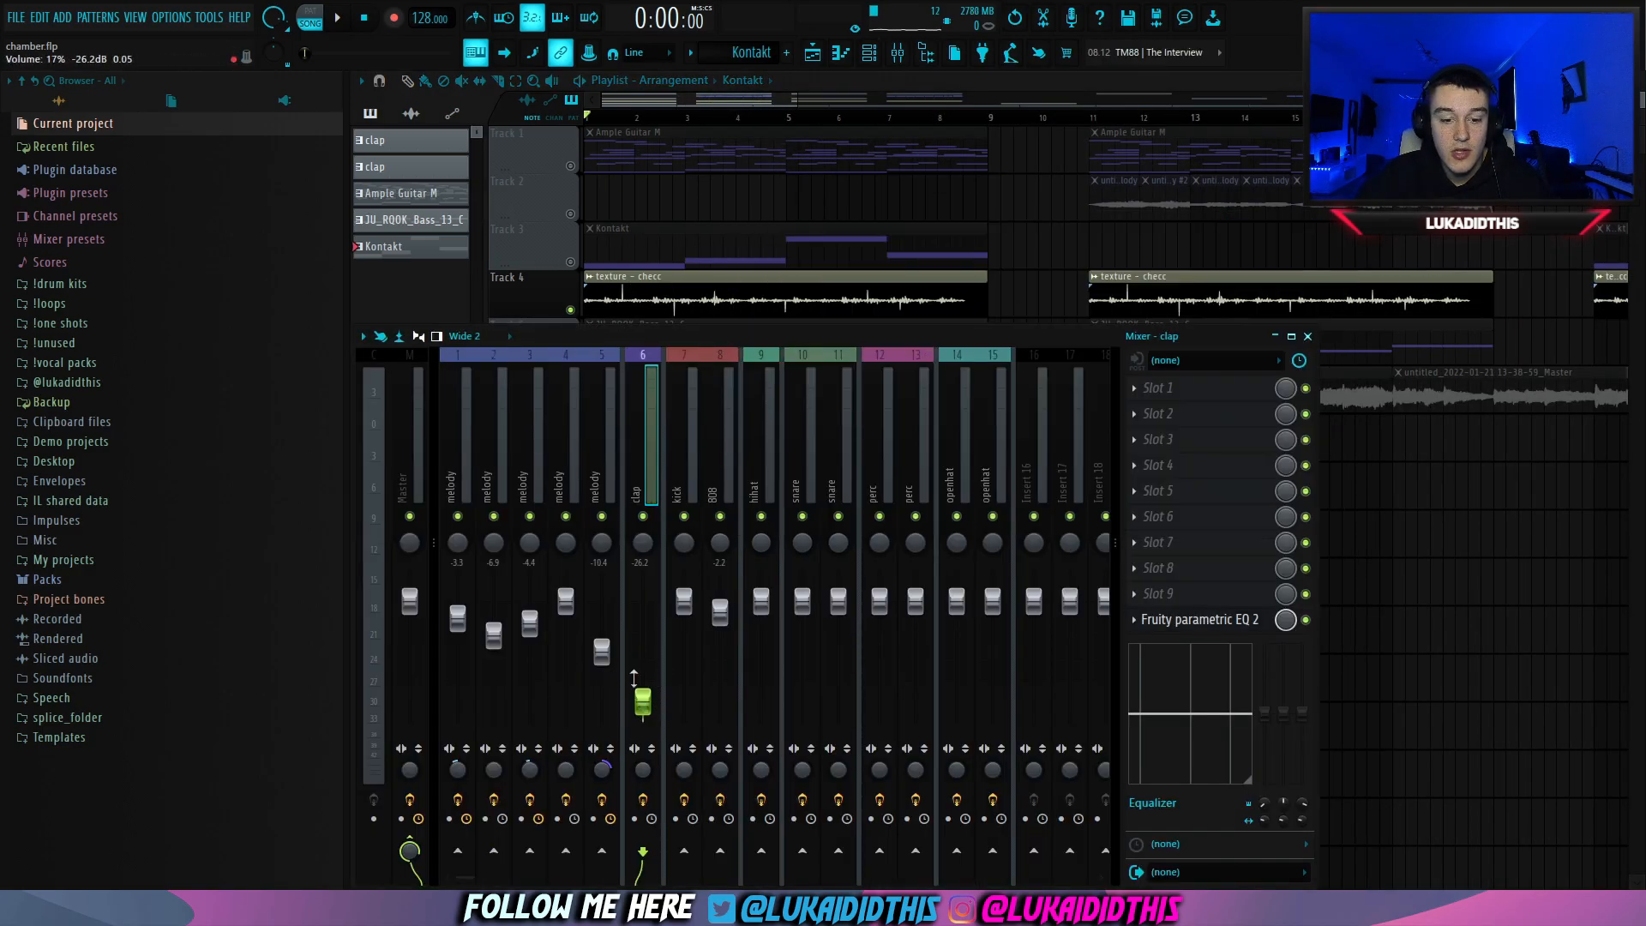
pyautogui.press('F9')
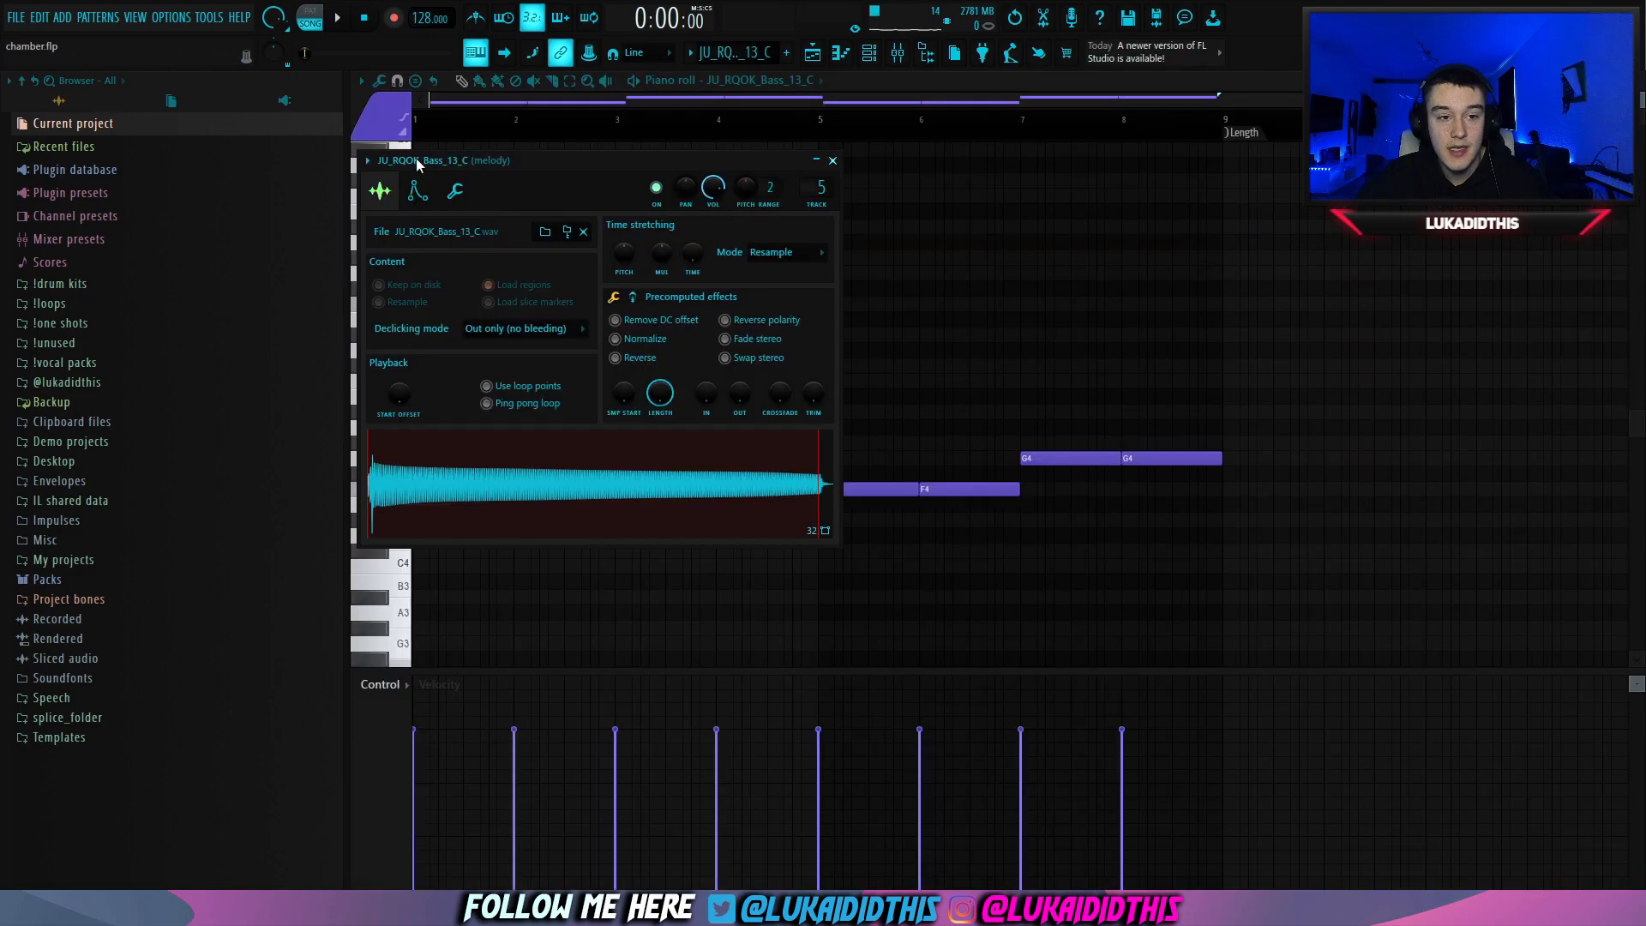
# Step: Play the JU_RQOK_Bass_13_C bass sample and pattern, and review the Decapitator and Fruity parametric EQ 2 on its mixer track
pyautogui.click(536, 487)
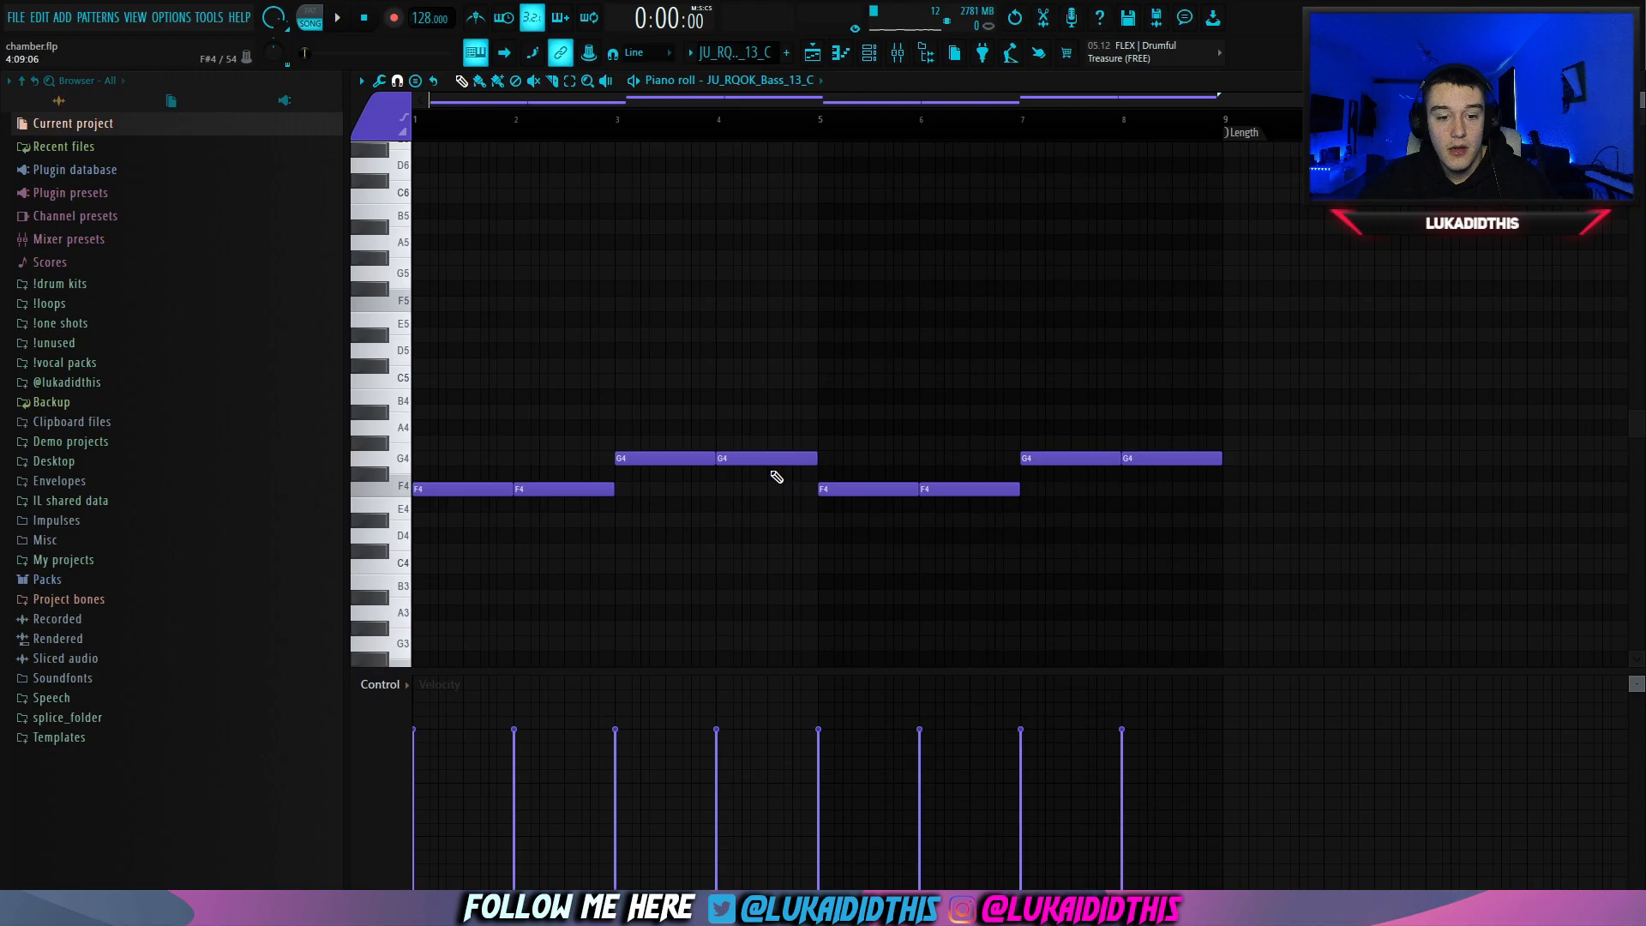
pyautogui.press('space')
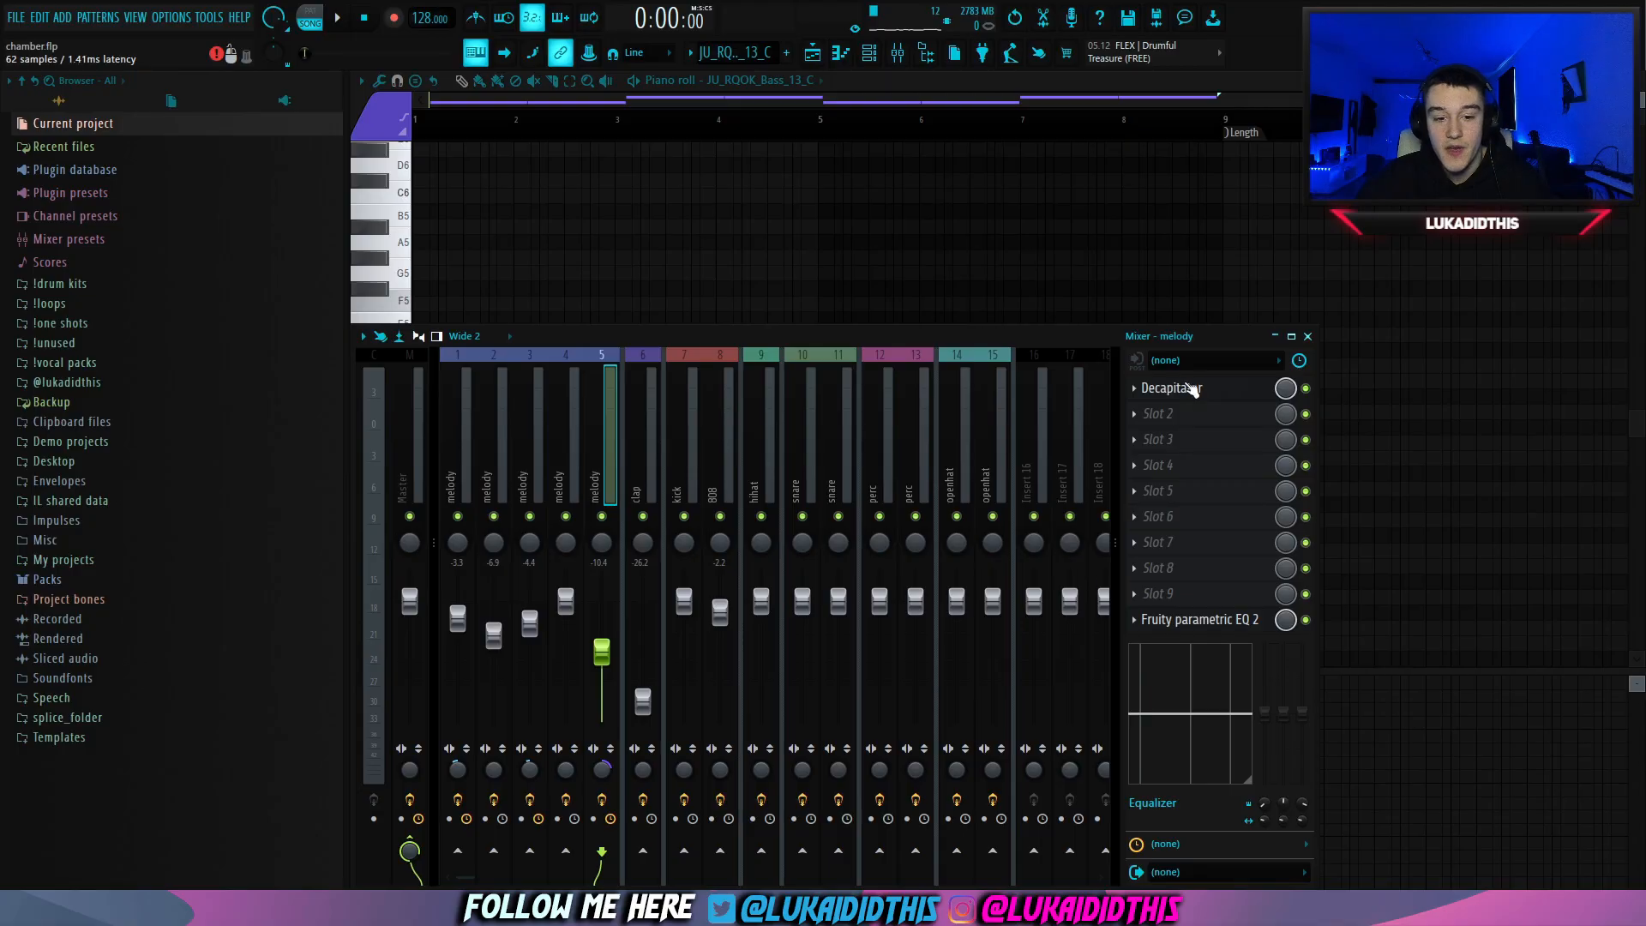
pyautogui.click(1191, 388)
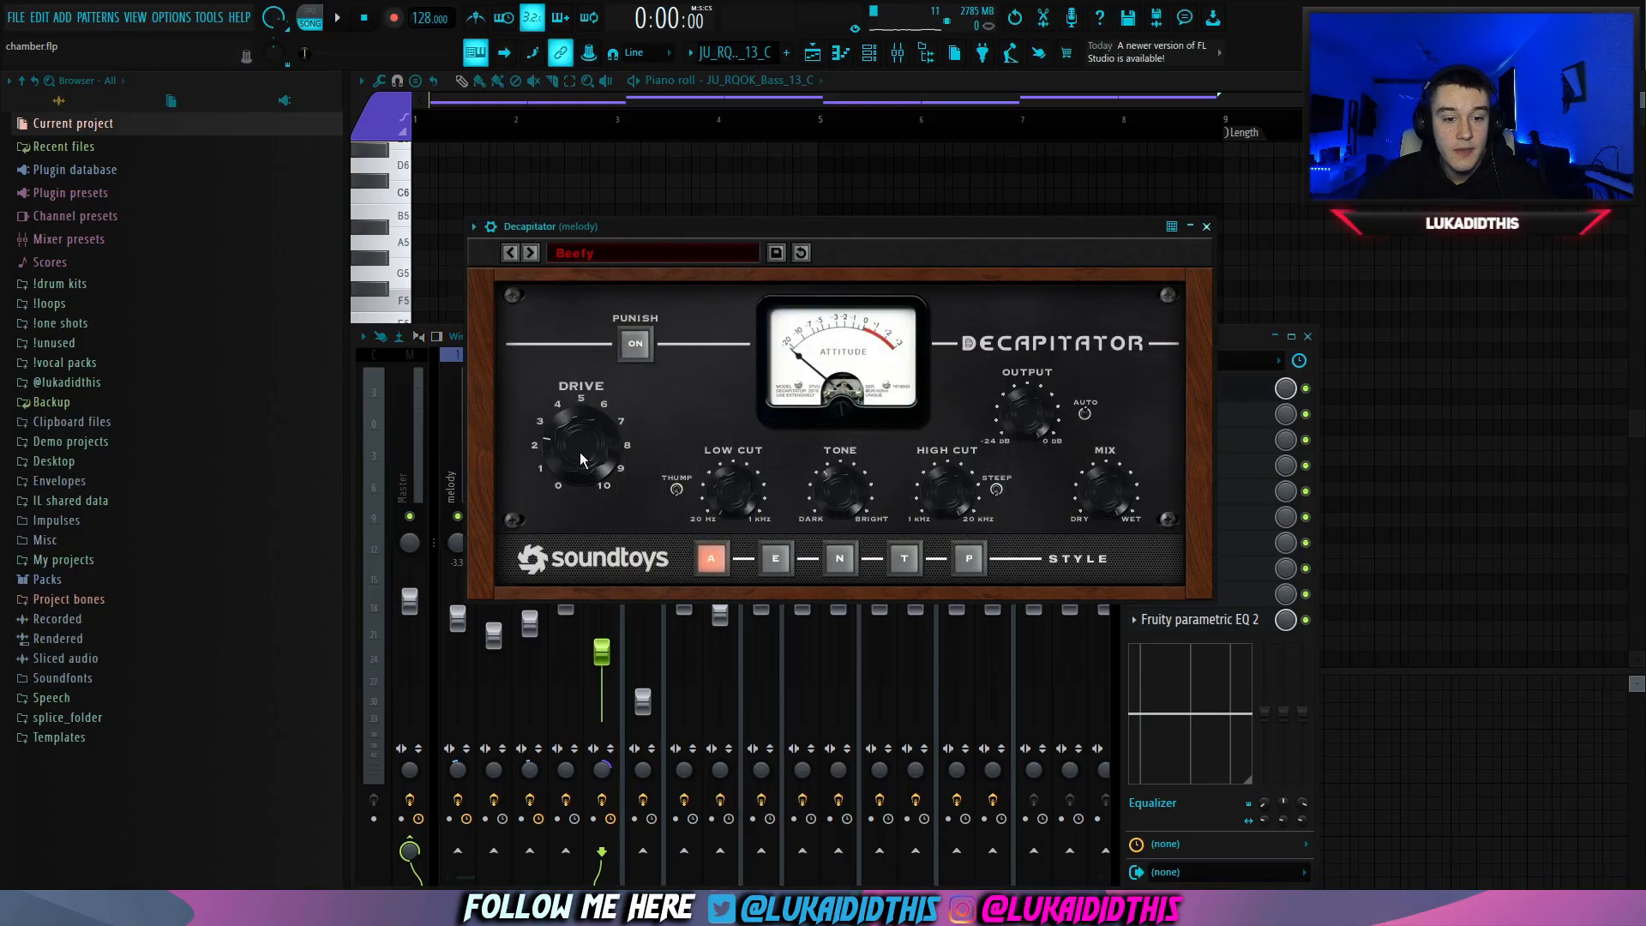
pyautogui.click(1206, 226)
pyautogui.click(1199, 619)
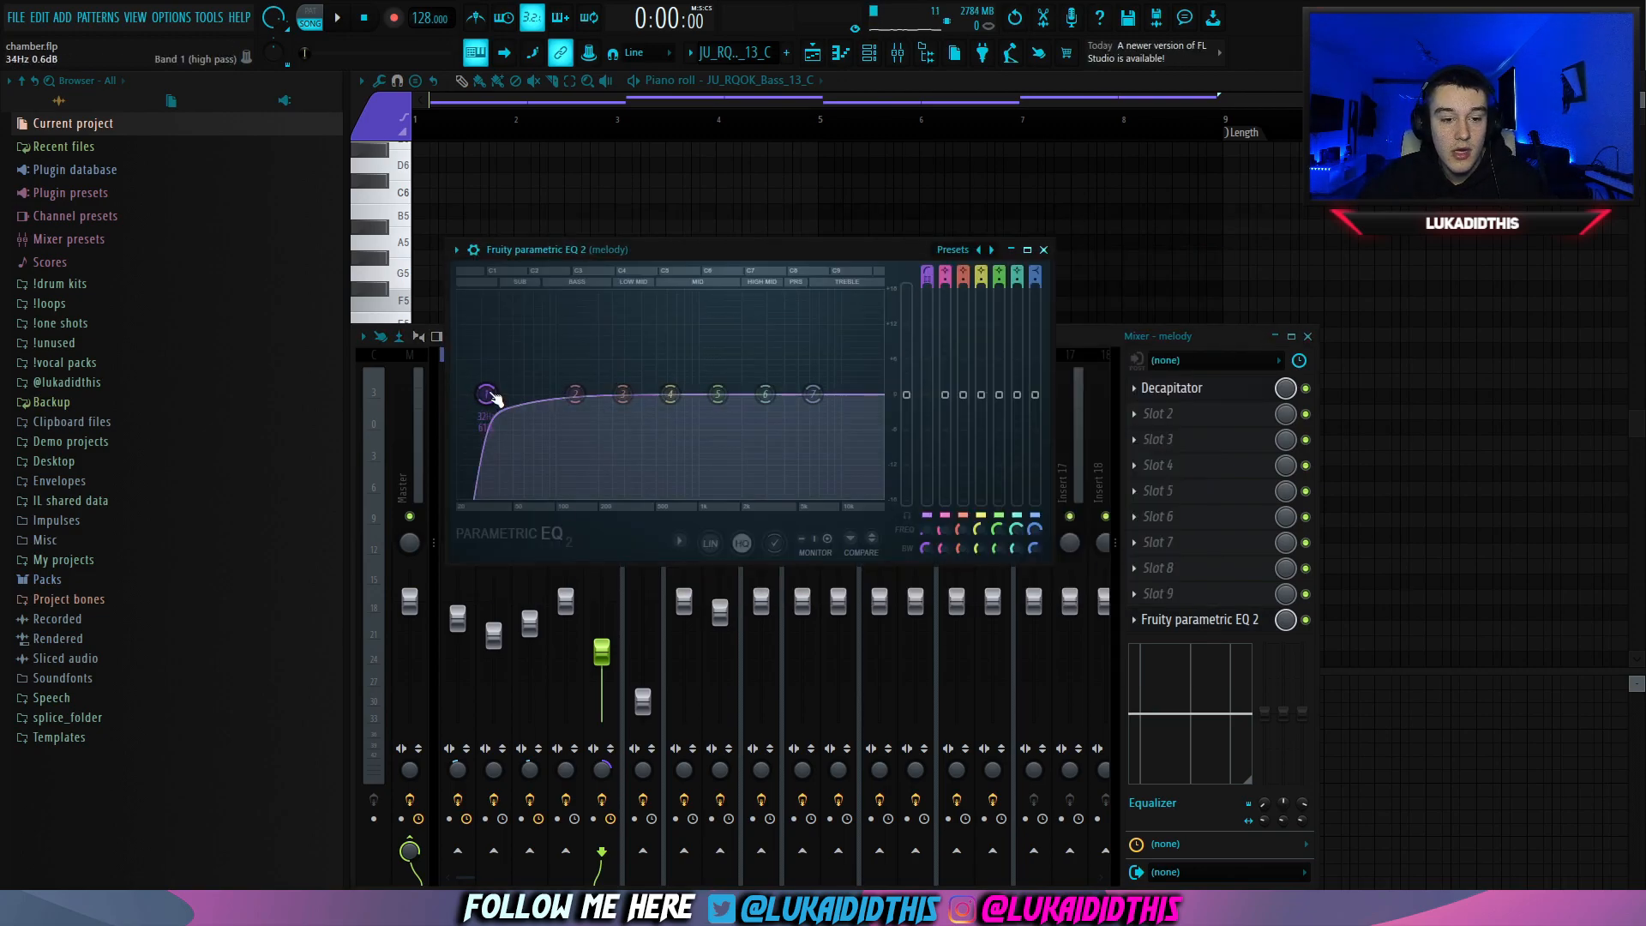
pyautogui.click(1044, 250)
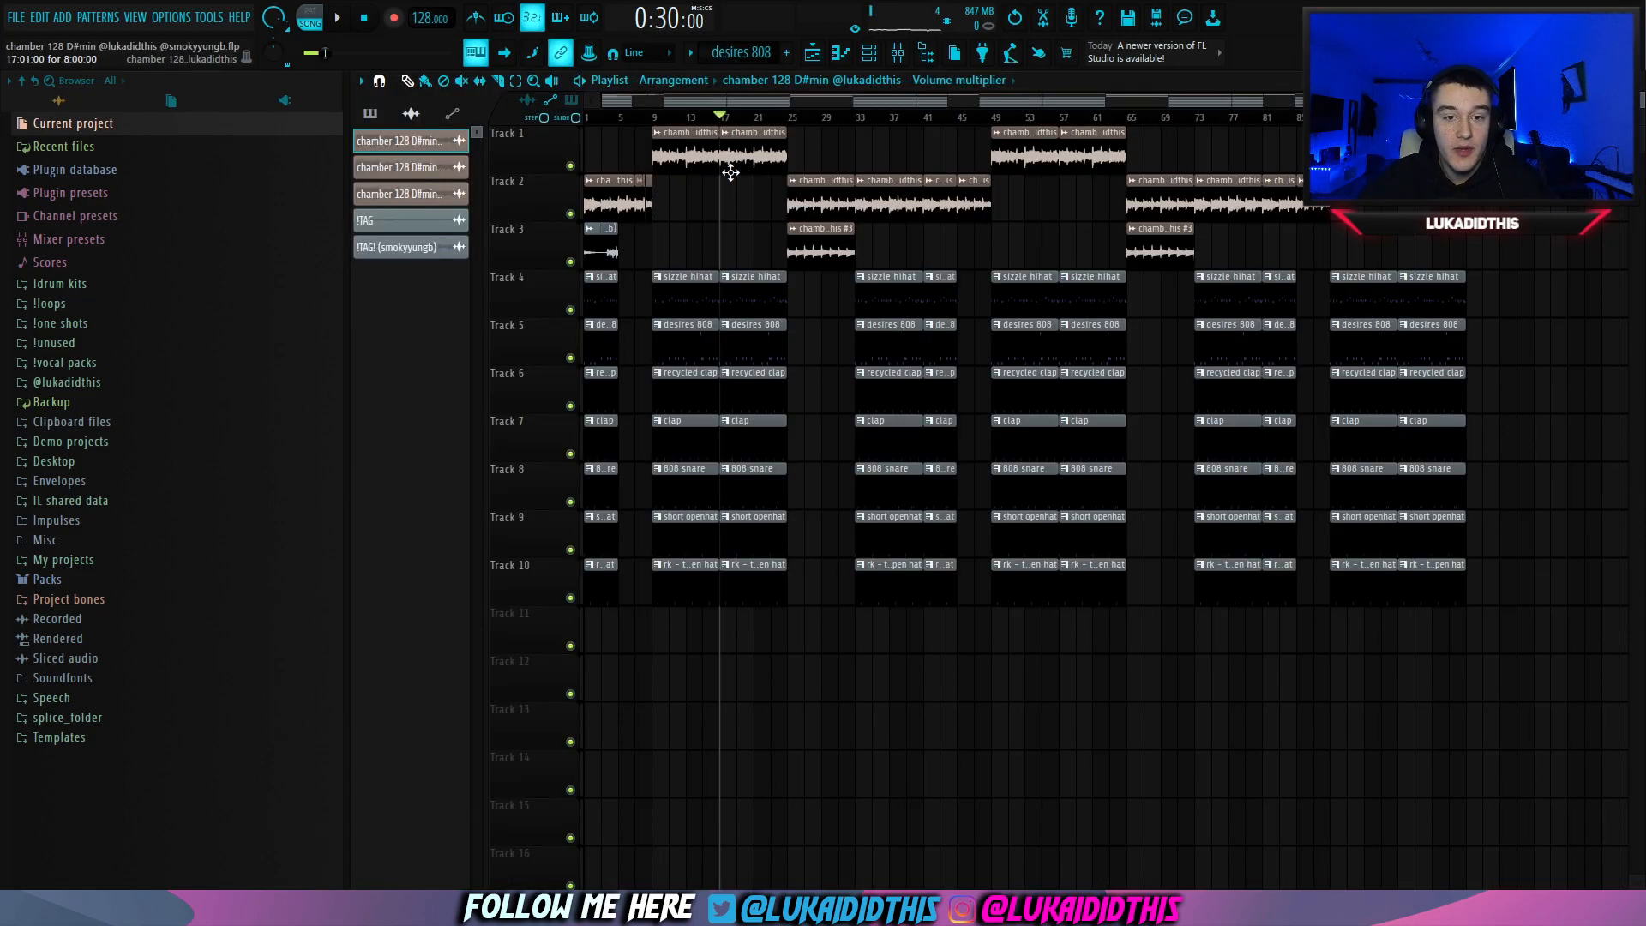
# Step: Inspect the bounced melody sample on Track 1 and the sizzle hihat sample with its piano roll pattern in the drum project
pyautogui.doubleClick(730, 171)
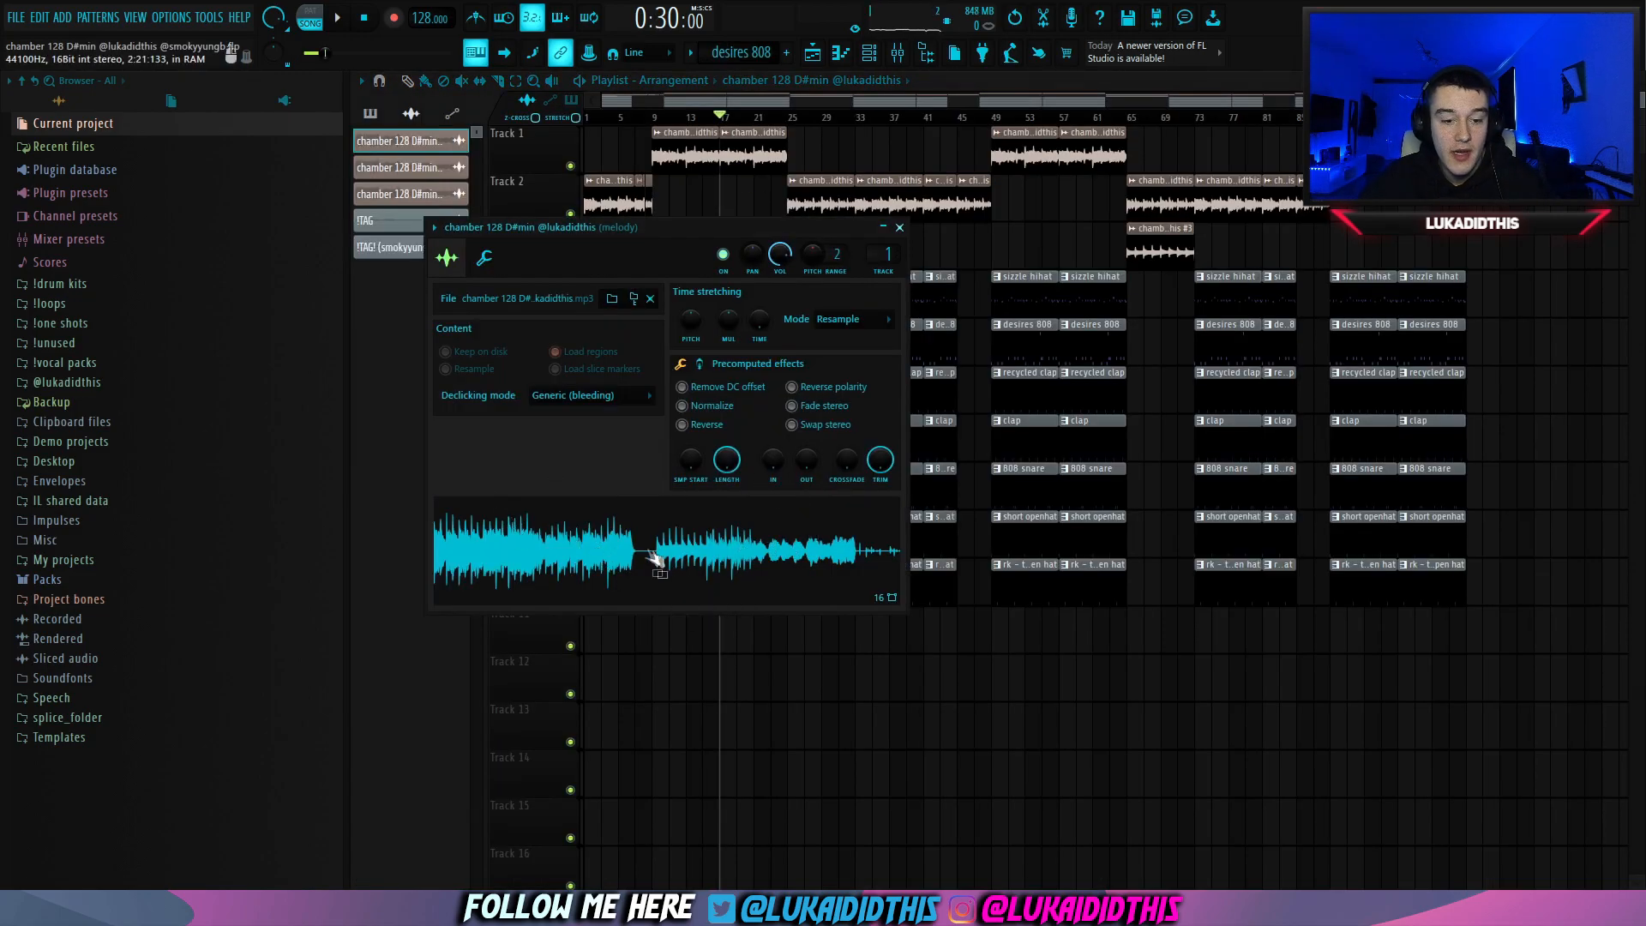
pyautogui.doubleClick(1026, 276)
pyautogui.click(743, 81)
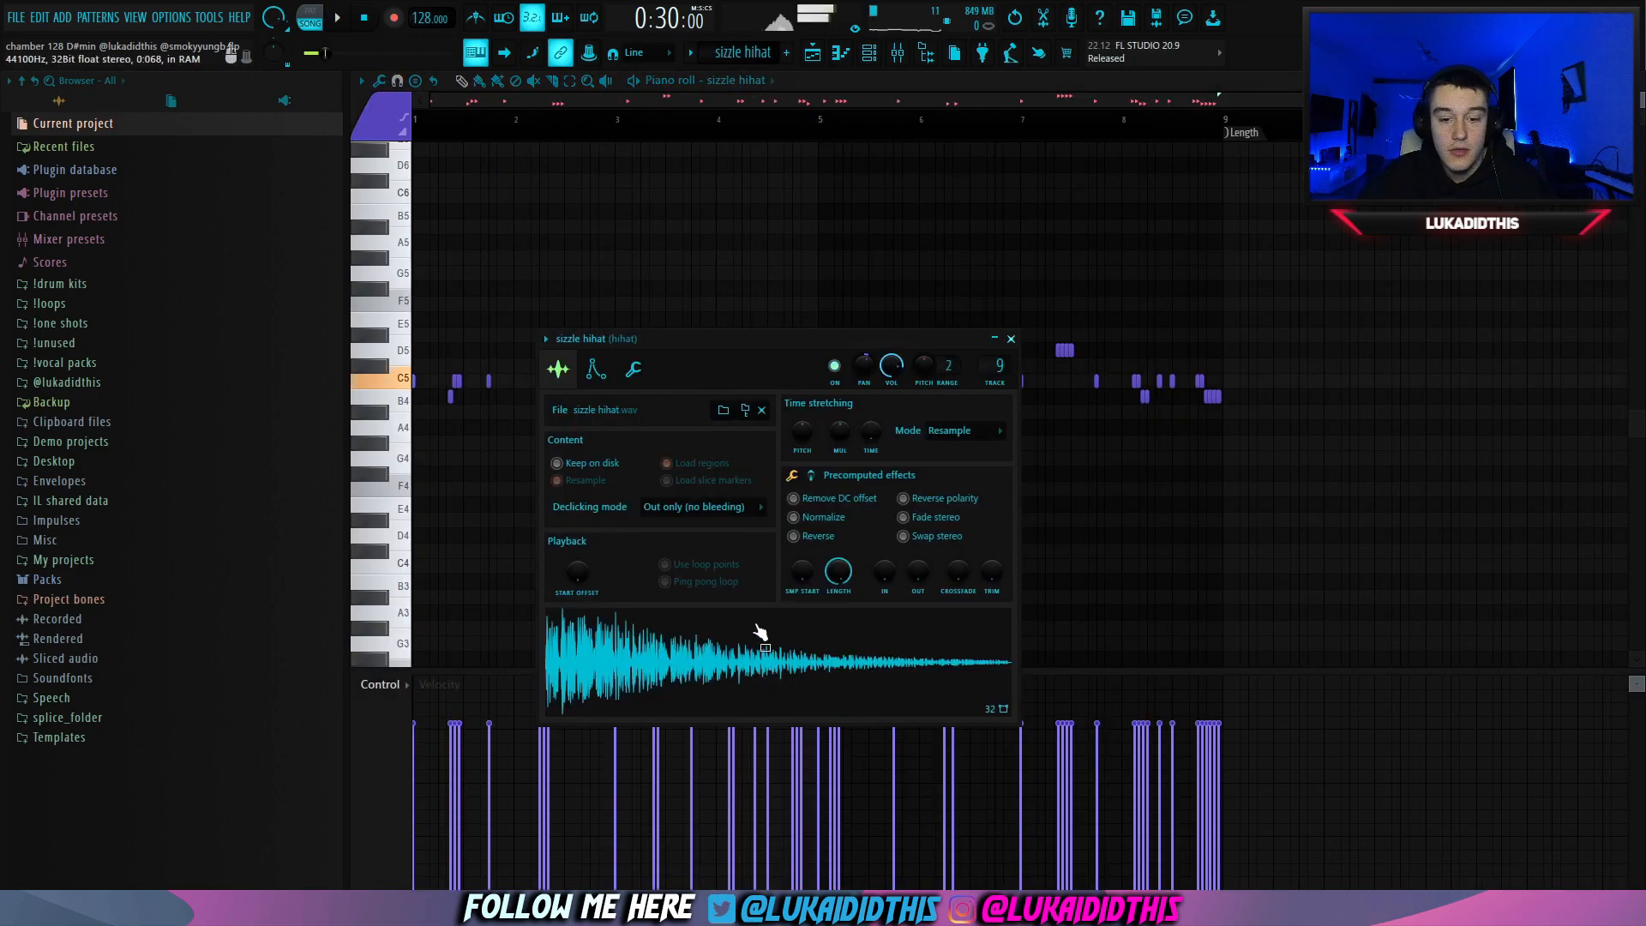
pyautogui.press('Escape')
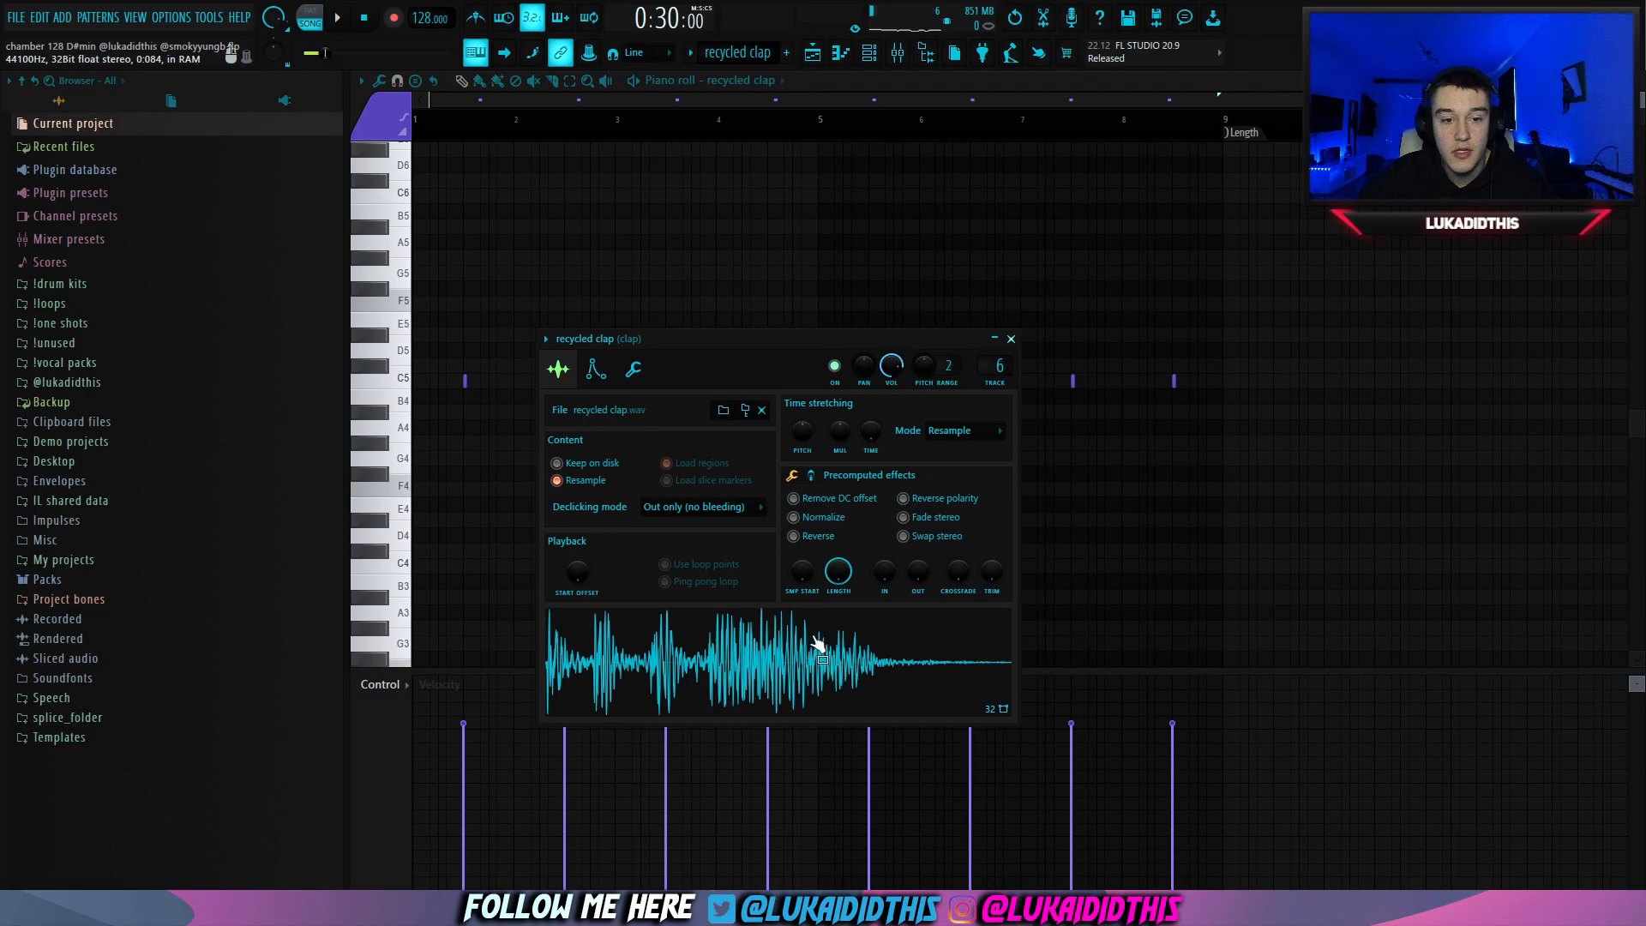
# Step: Review the recycled clap's piano roll pattern, followed by the 808 snare sample and its pattern
pyautogui.press('Escape')
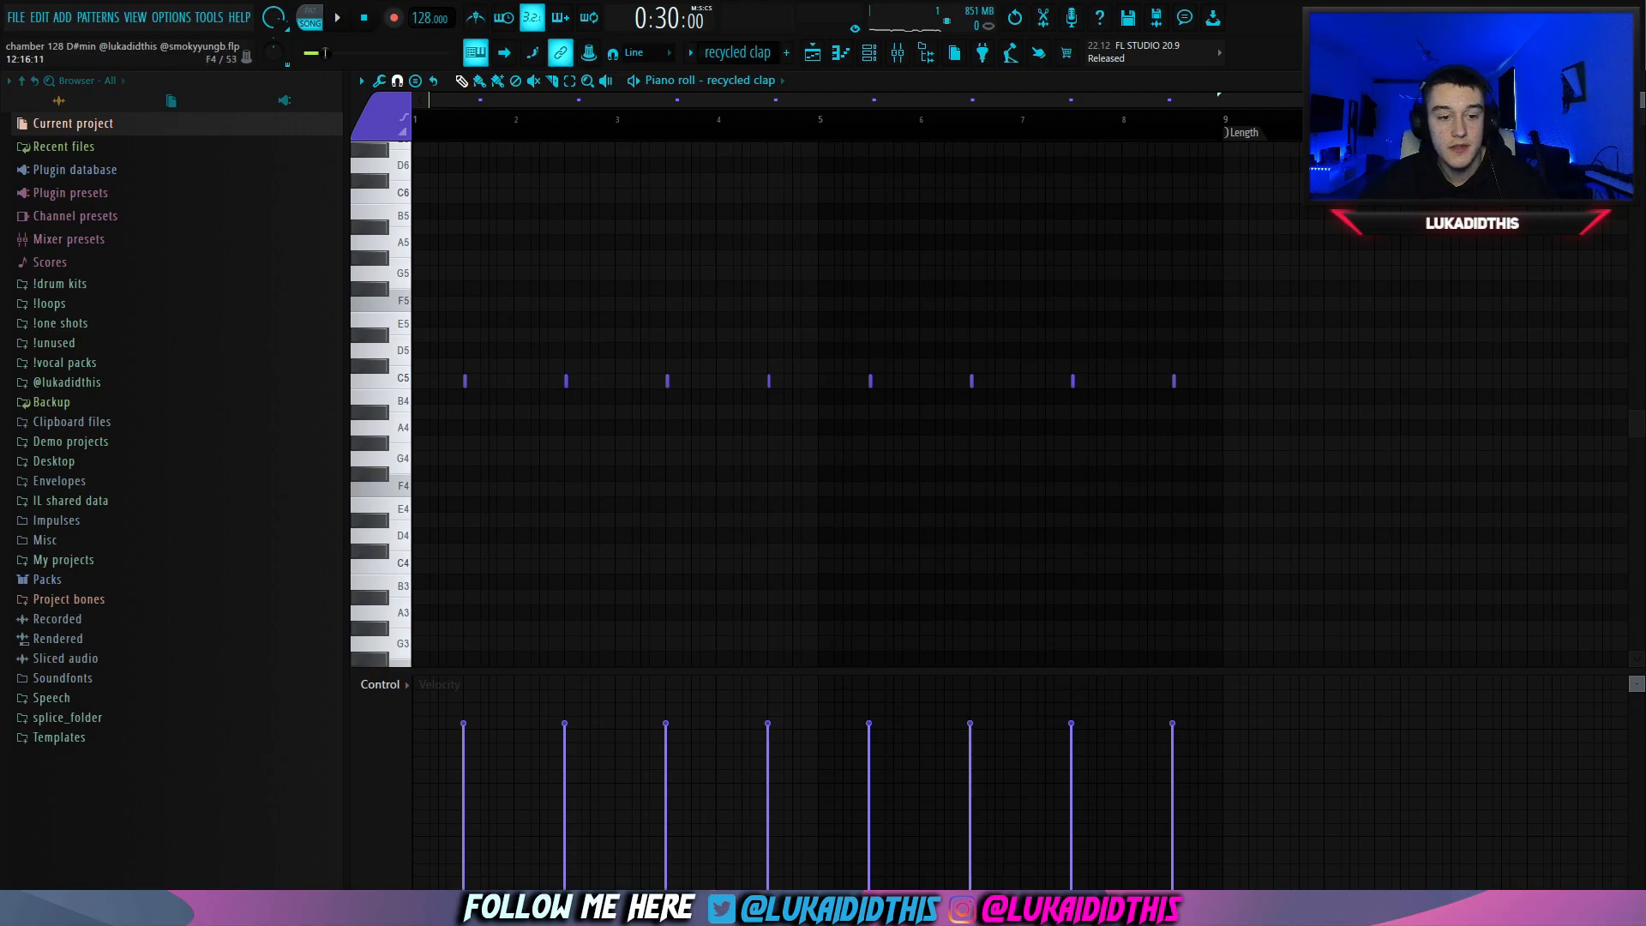
pyautogui.press('space')
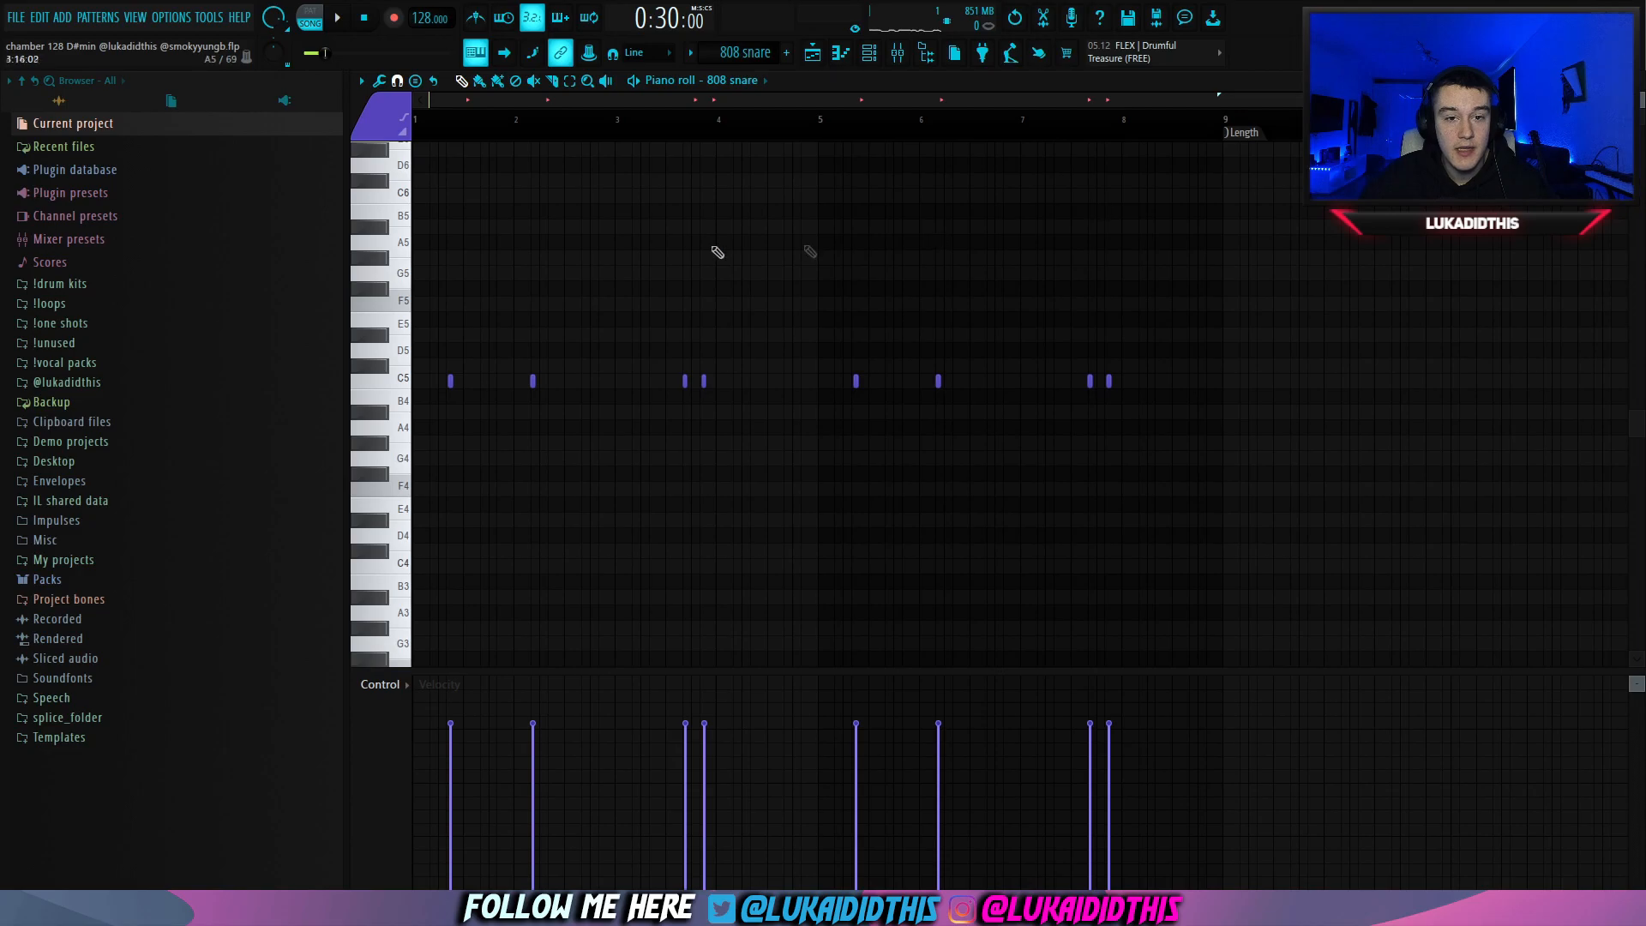
pyautogui.click(733, 86)
pyautogui.press('Escape')
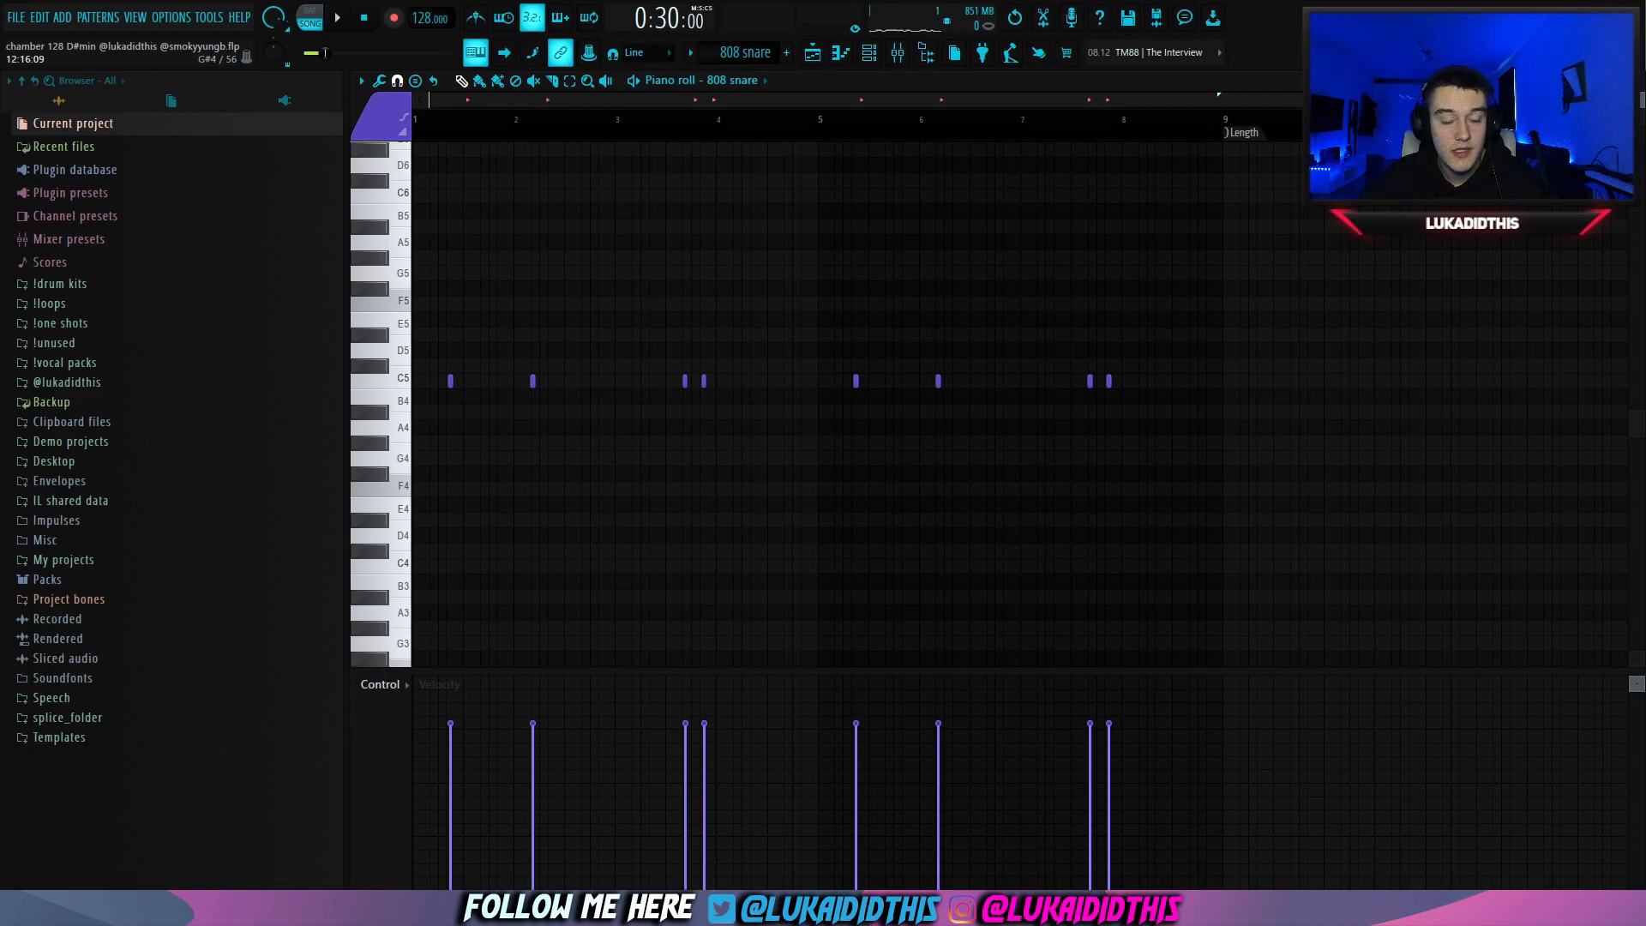
pyautogui.press('space')
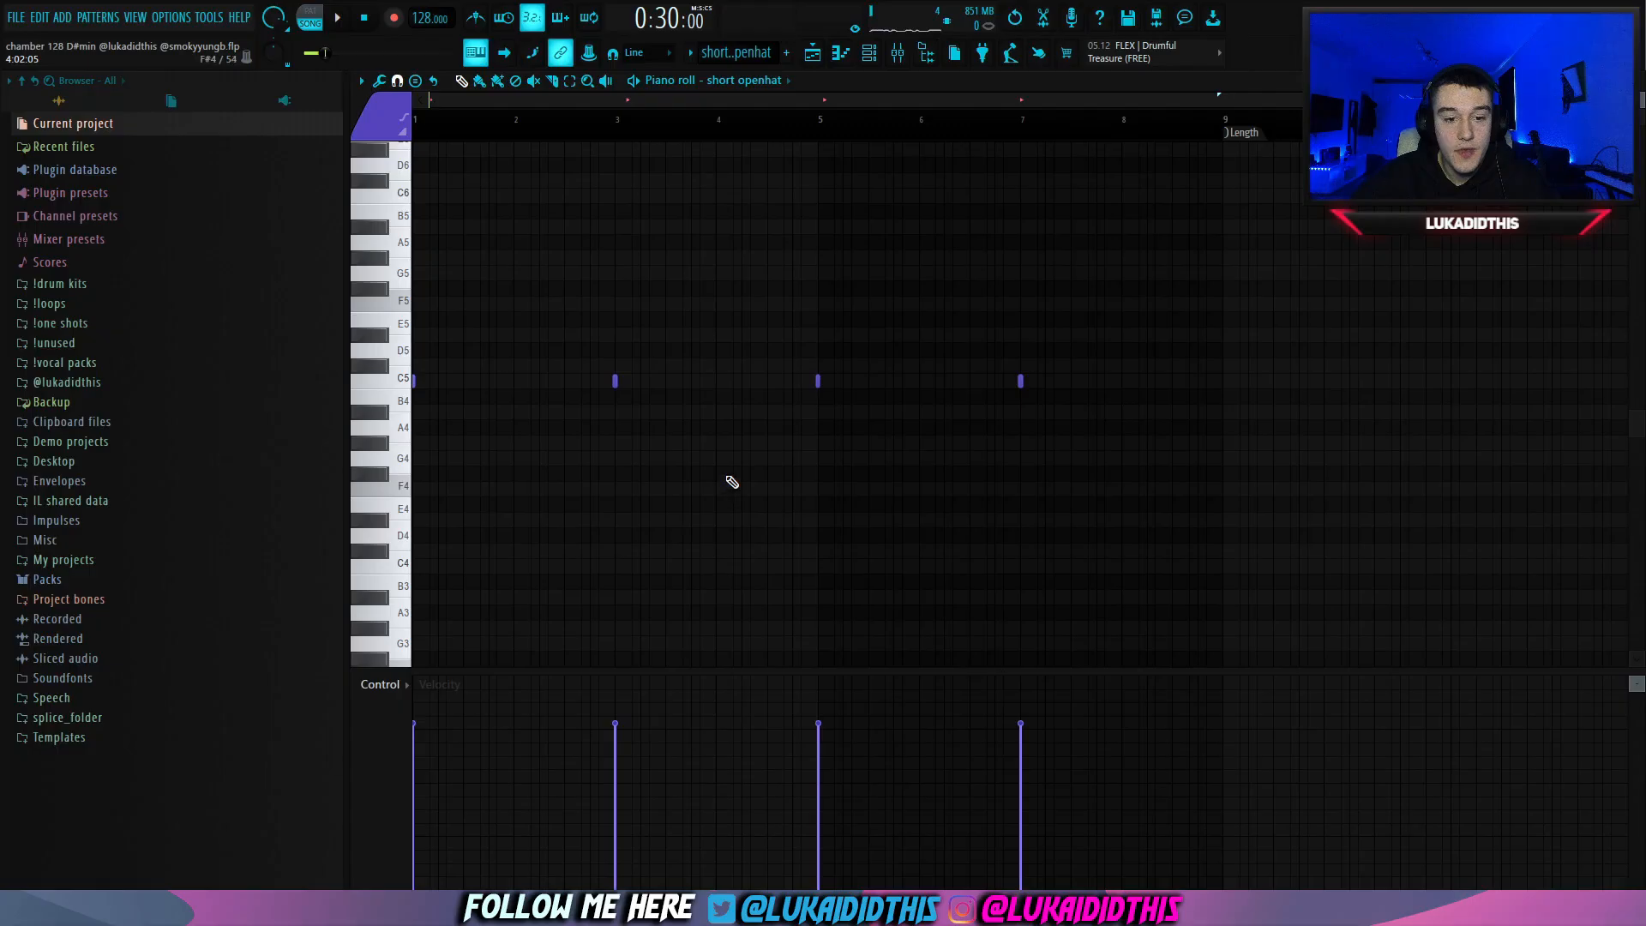
# Step: Inspect the short openhat and rk - tea open hat samples along with their piano roll patterns
pyautogui.scroll(3, 399, 404)
pyautogui.scroll(-2, 537, 448)
pyautogui.click(743, 84)
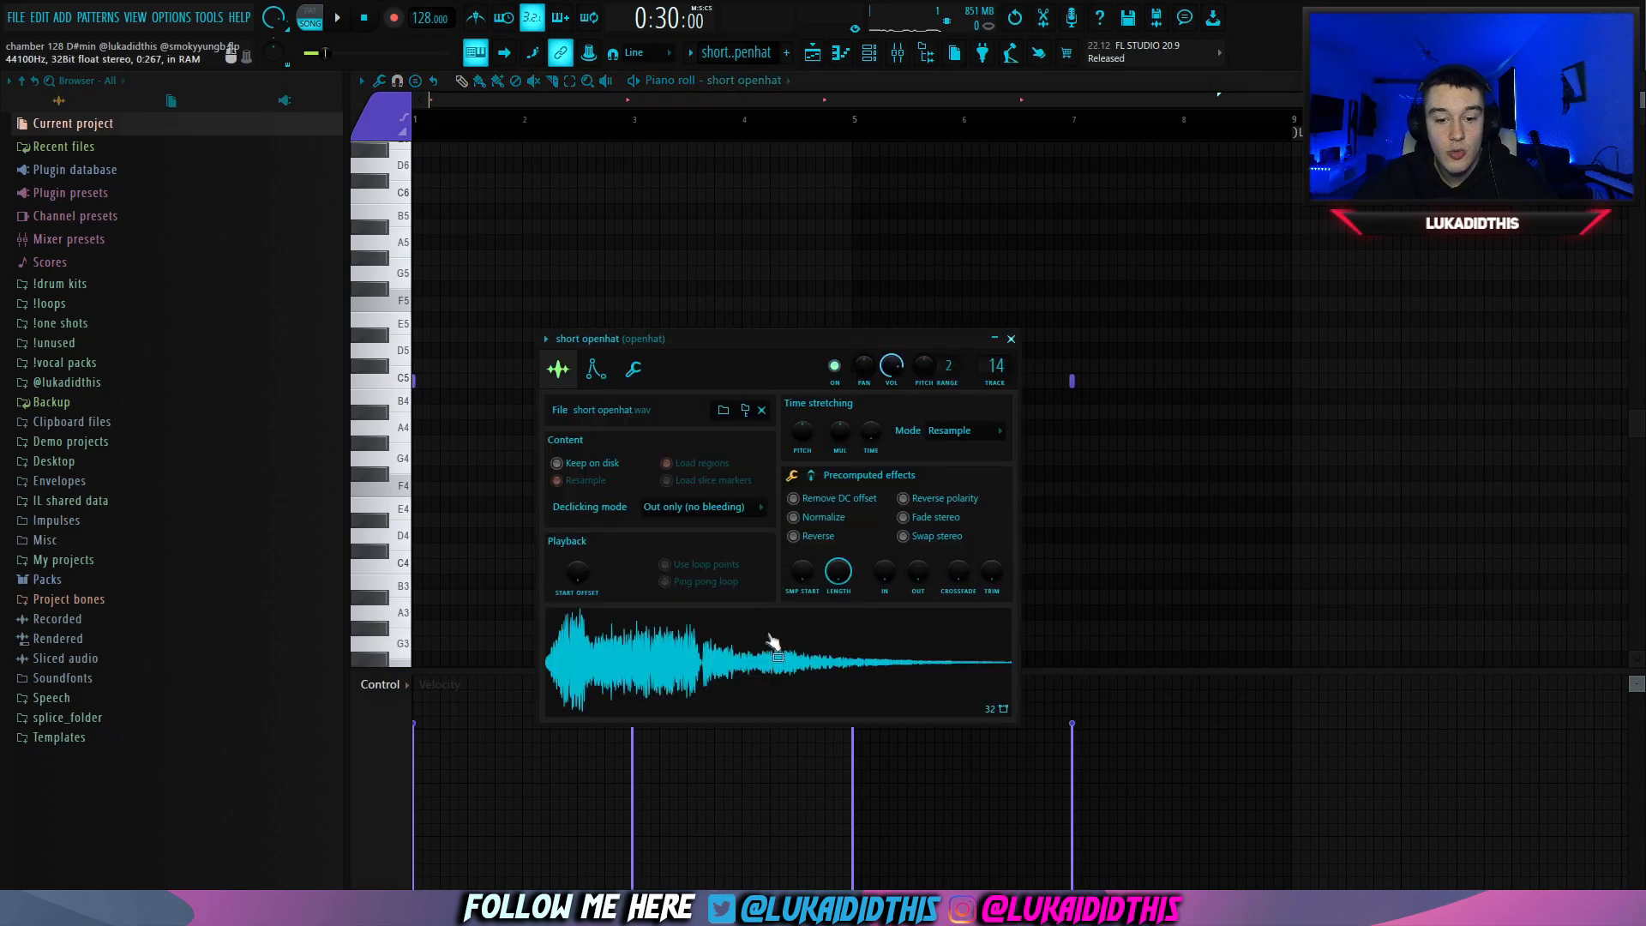
pyautogui.press('KP_Add')
pyautogui.click(755, 81)
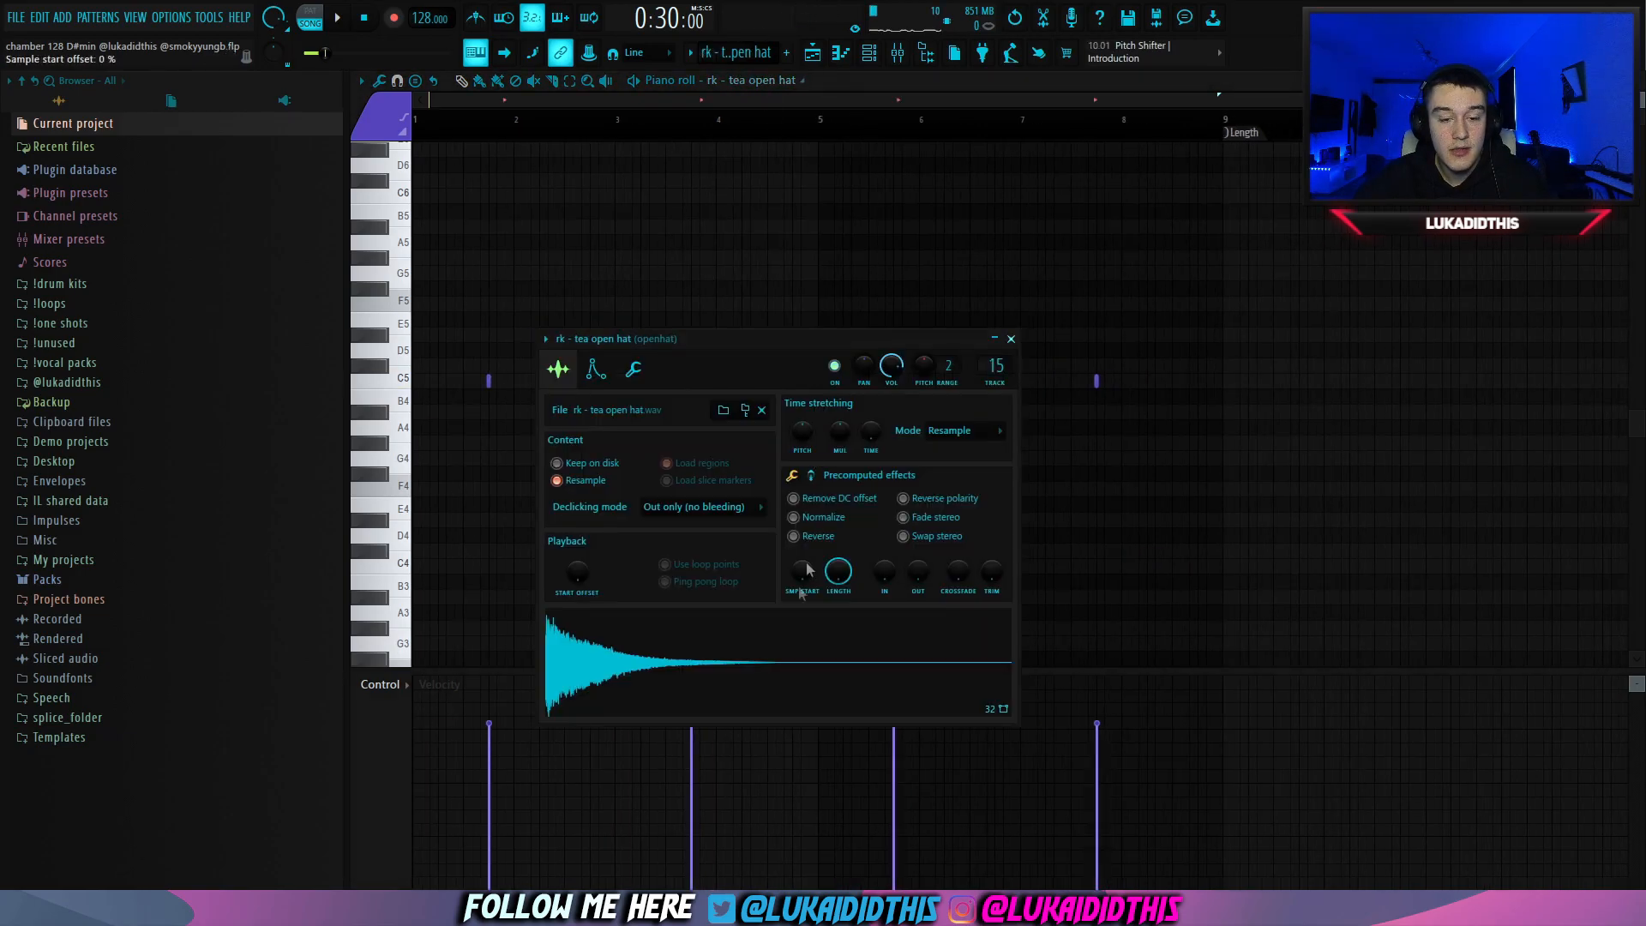
pyautogui.press('Escape')
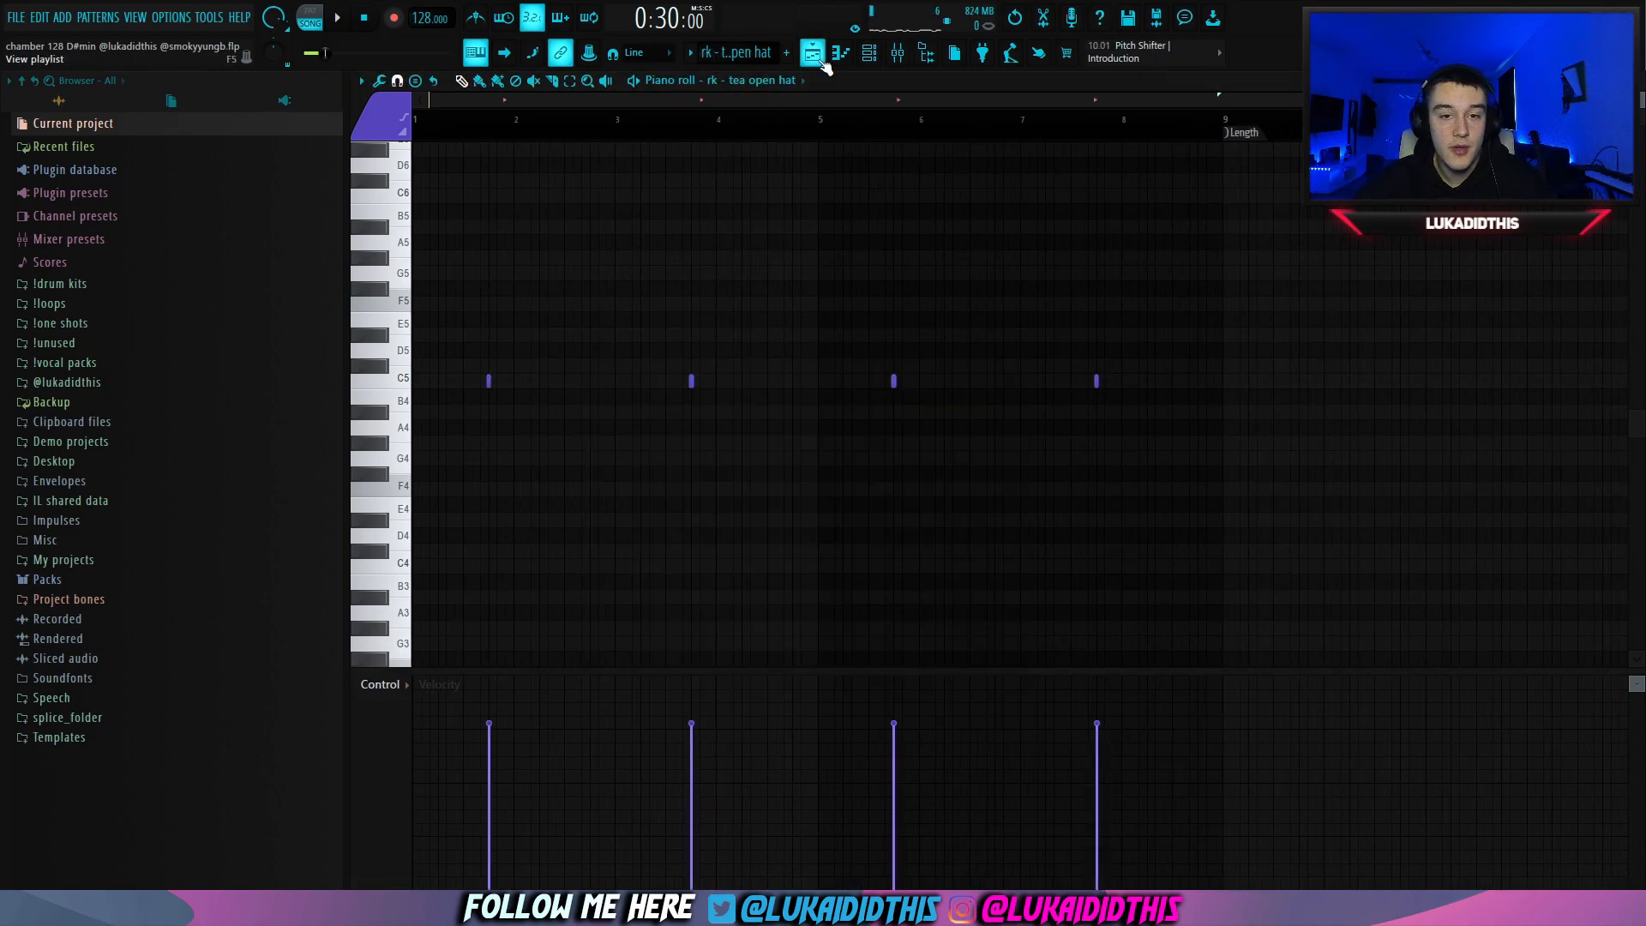